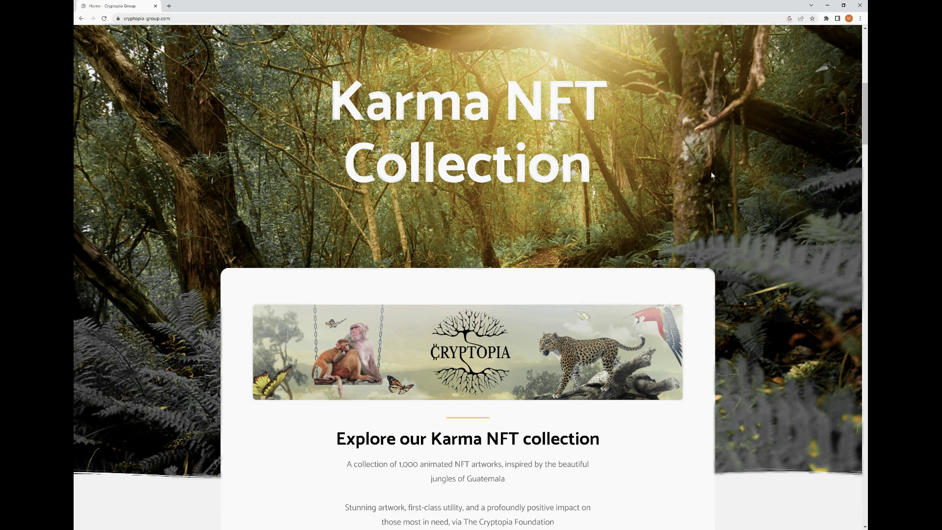
Search the web for metamask in a new tab and open the download page of the official metamask.io site.
click(169, 6)
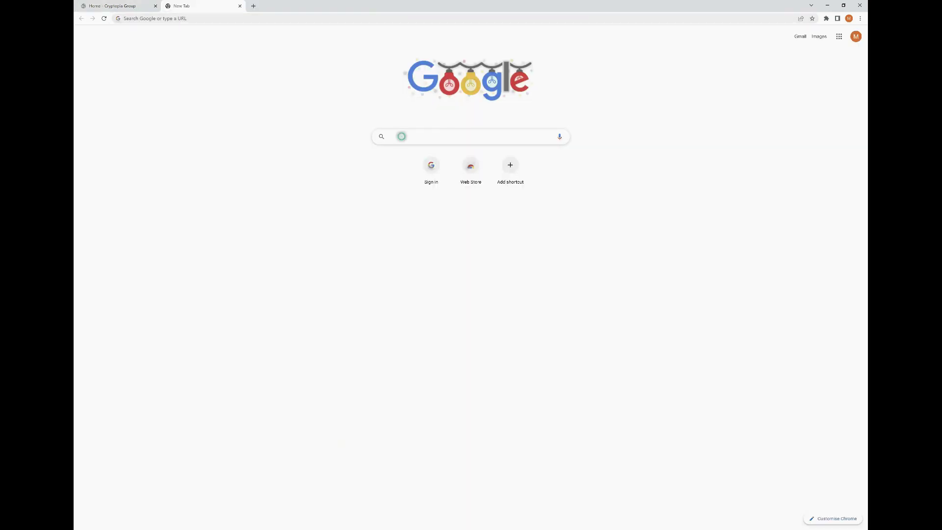
text(metamask)
key(Return)
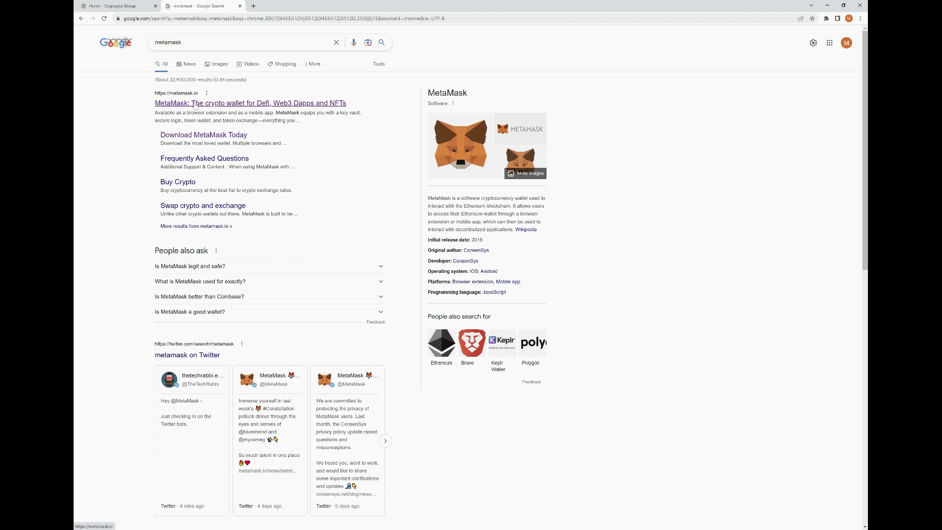
click(195, 104)
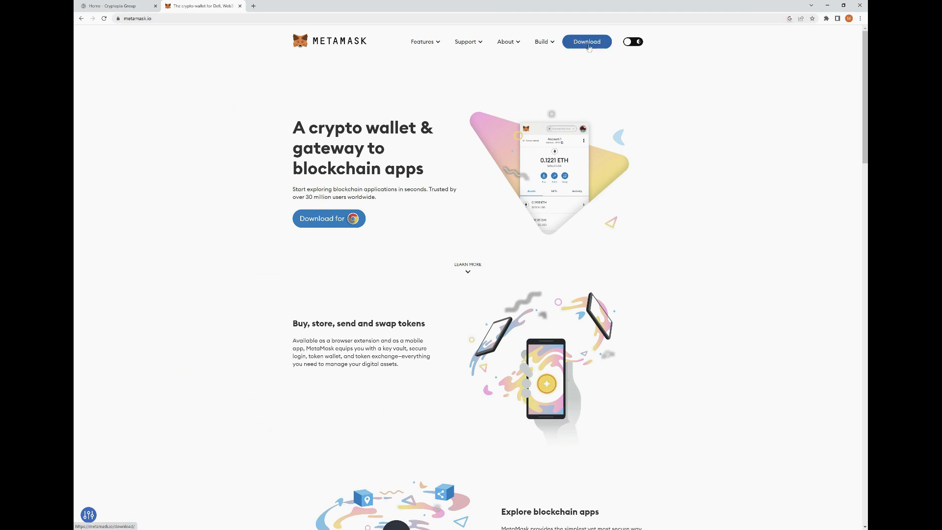
click(588, 44)
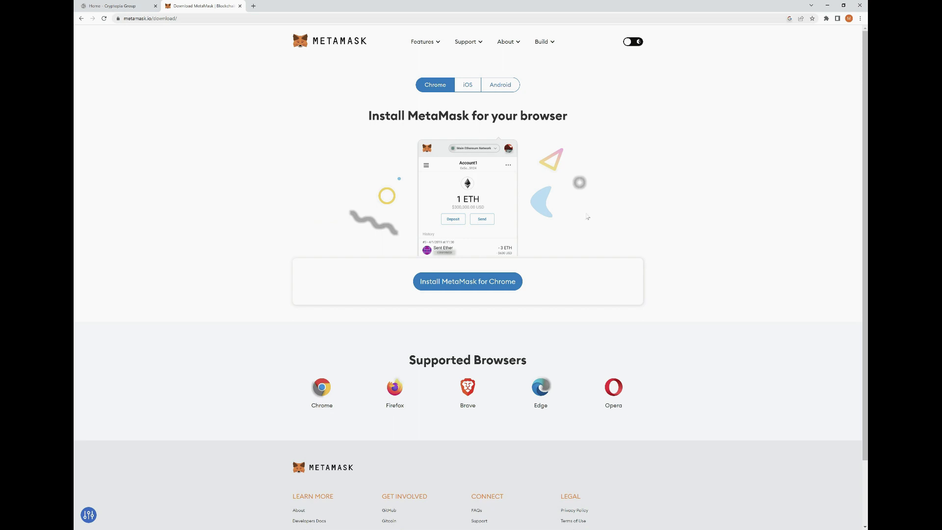
Install the MetaMask extension for Chrome from the Chrome Web Store.
click(475, 288)
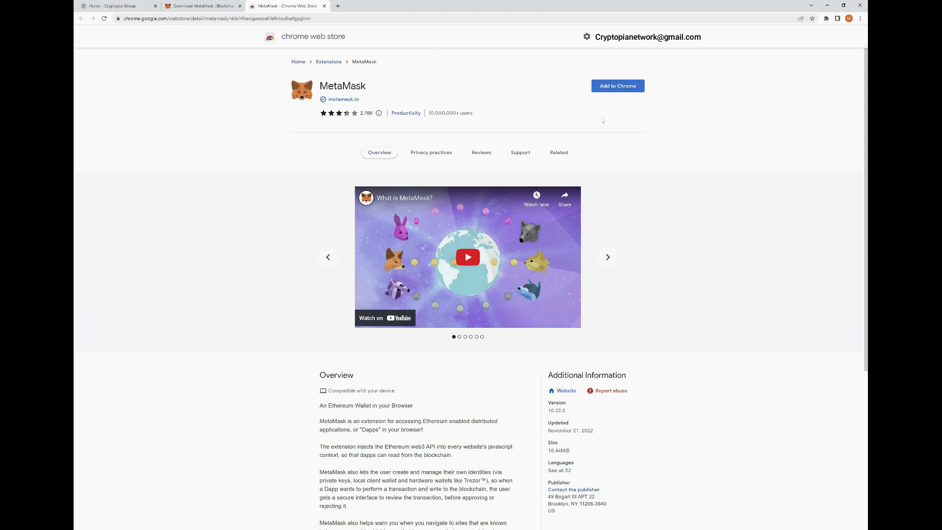
click(606, 87)
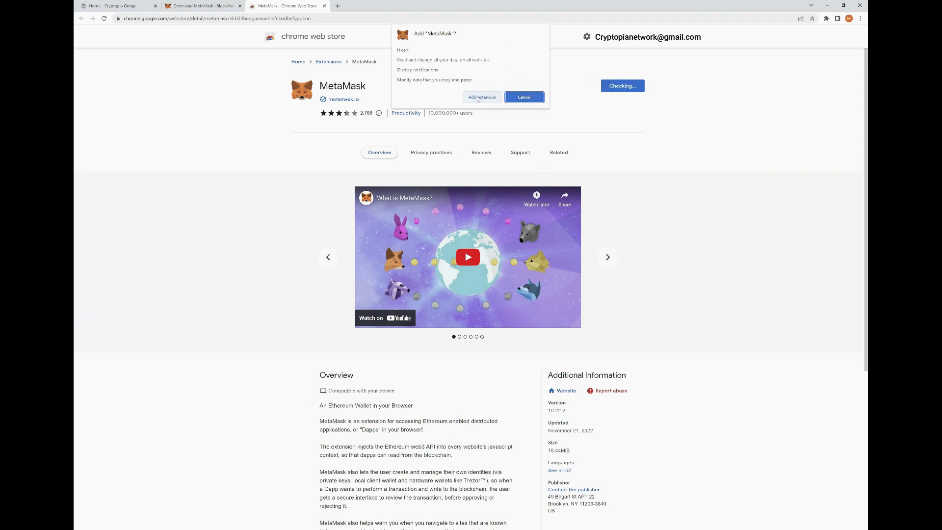
click(478, 97)
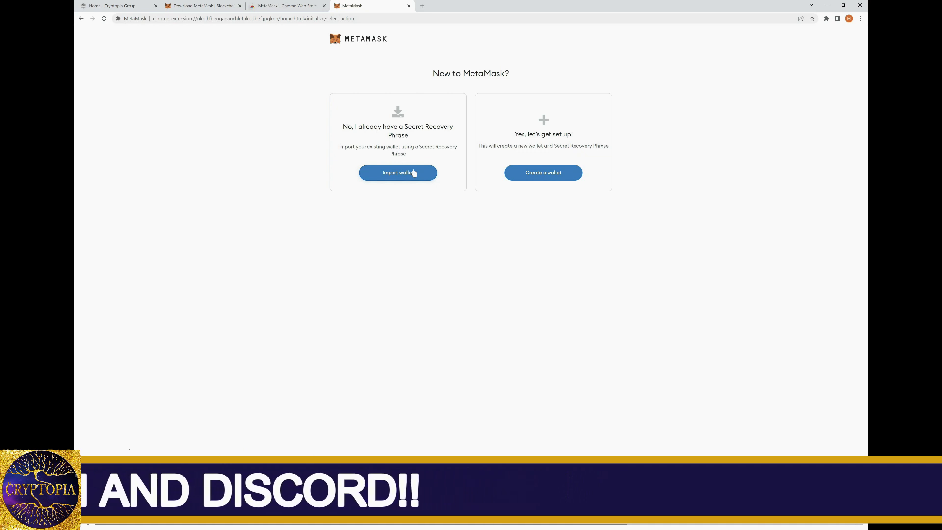
Start creating a new wallet by entering and confirming a wallet password and agreeing to the terms of use.
click(555, 179)
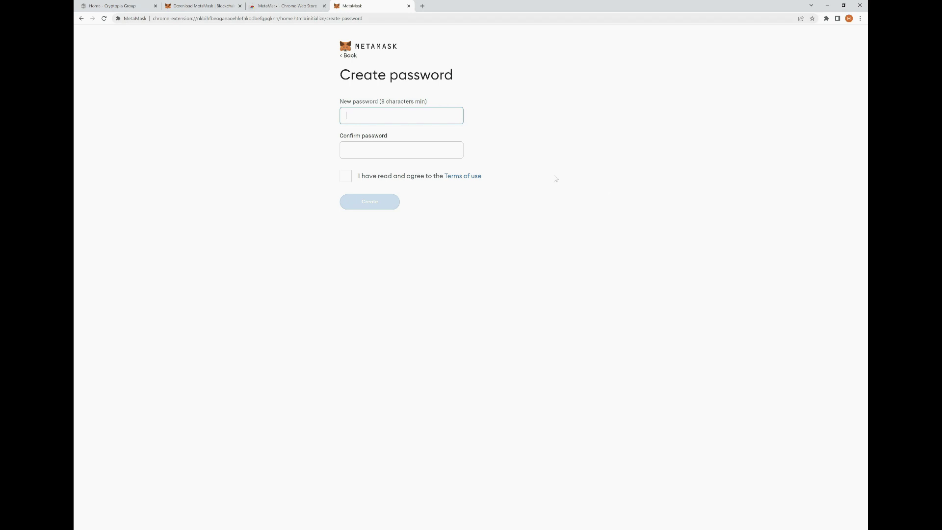
text(••••••••••)
key(Tab)
text(••••••••••)
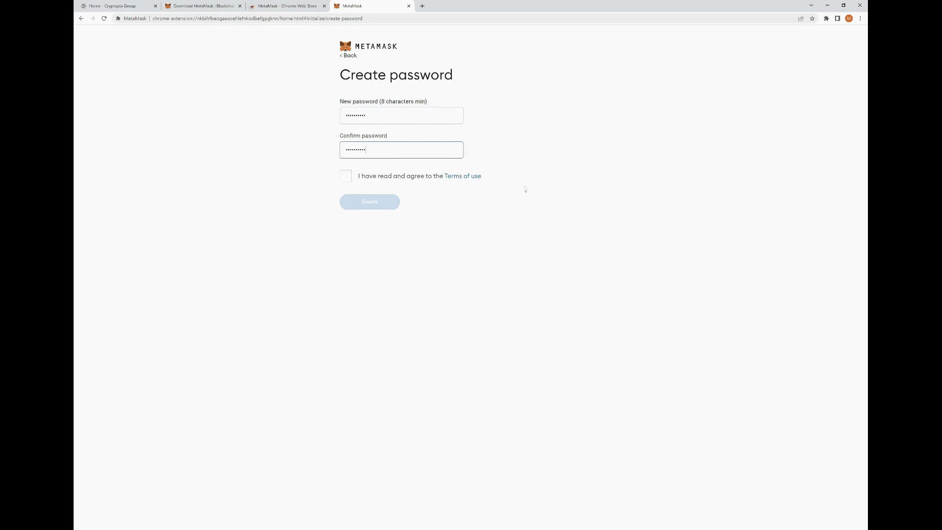
click(346, 176)
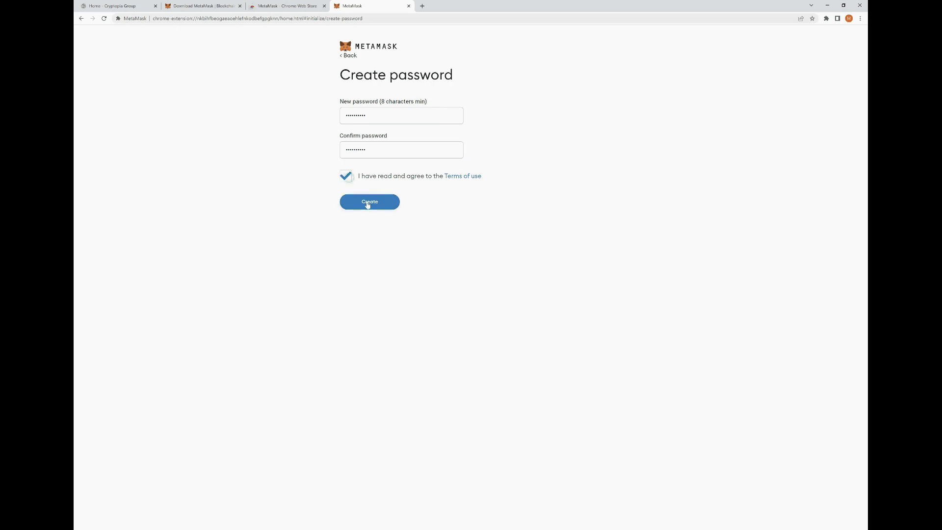
click(367, 204)
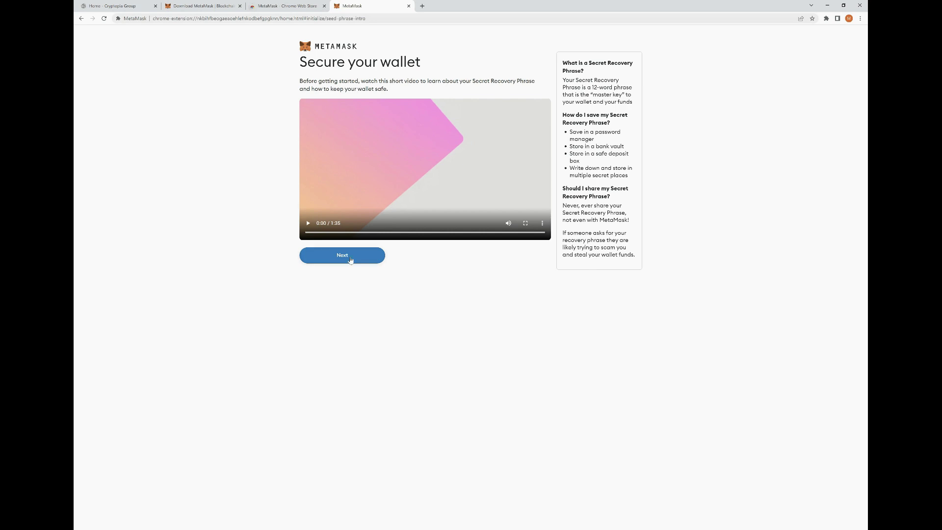
Reveal the wallet's Secret Recovery Phrase, continue through its confirmation and finish the wallet setup.
click(351, 259)
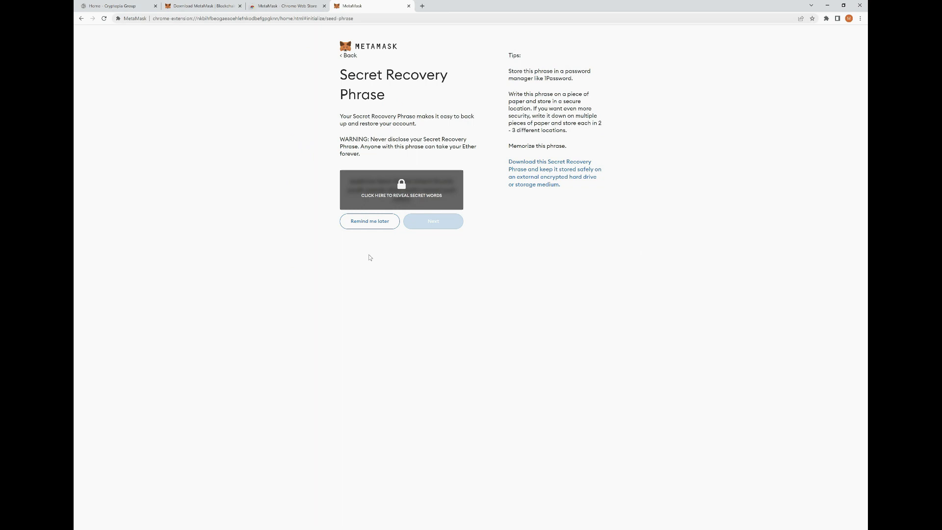
click(391, 201)
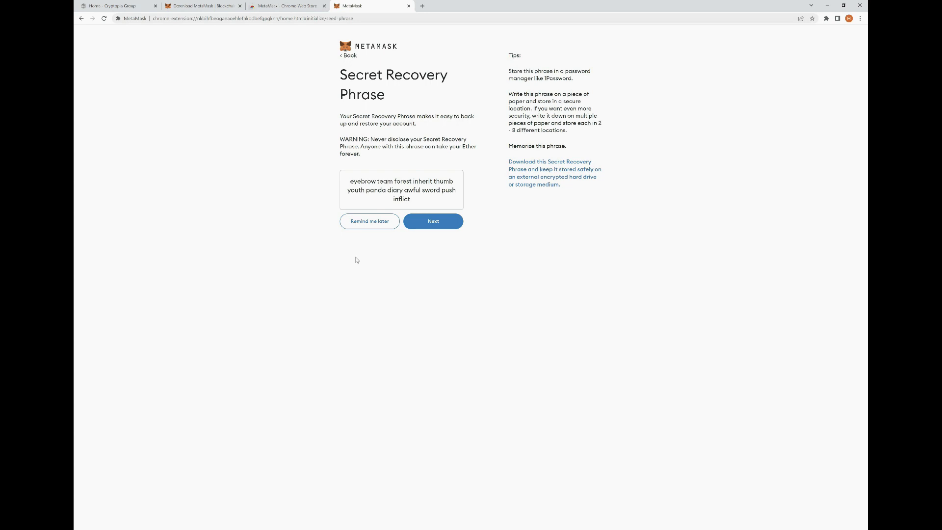
click(432, 222)
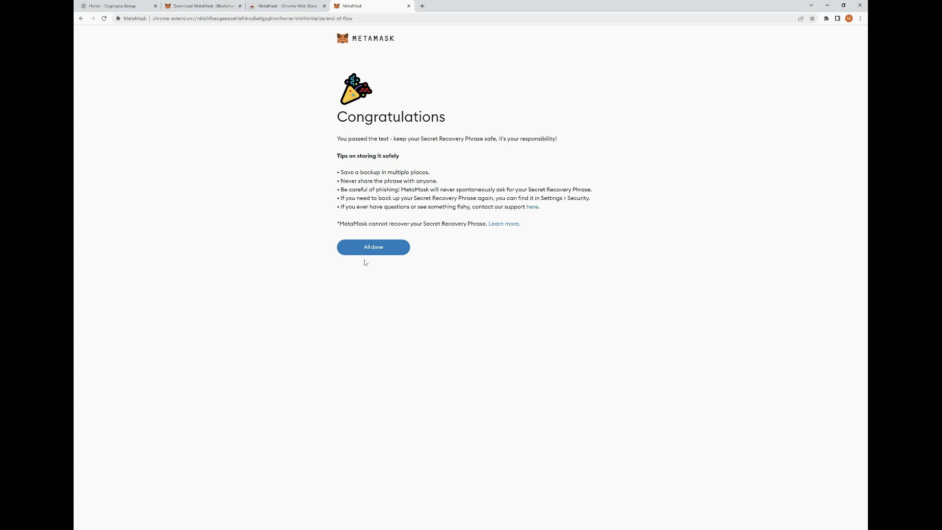
click(383, 247)
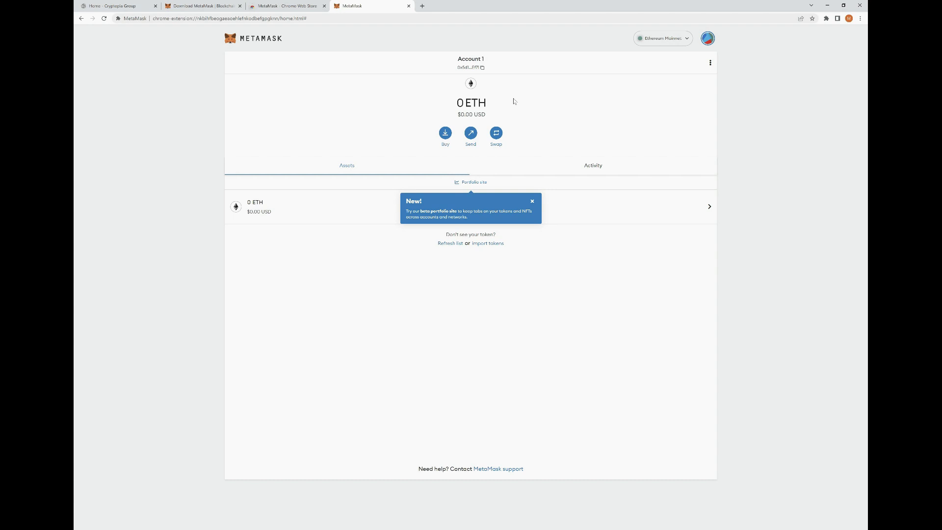
Add the BNB Smart Chain network from the popular networks and switch the wallet to it.
click(653, 40)
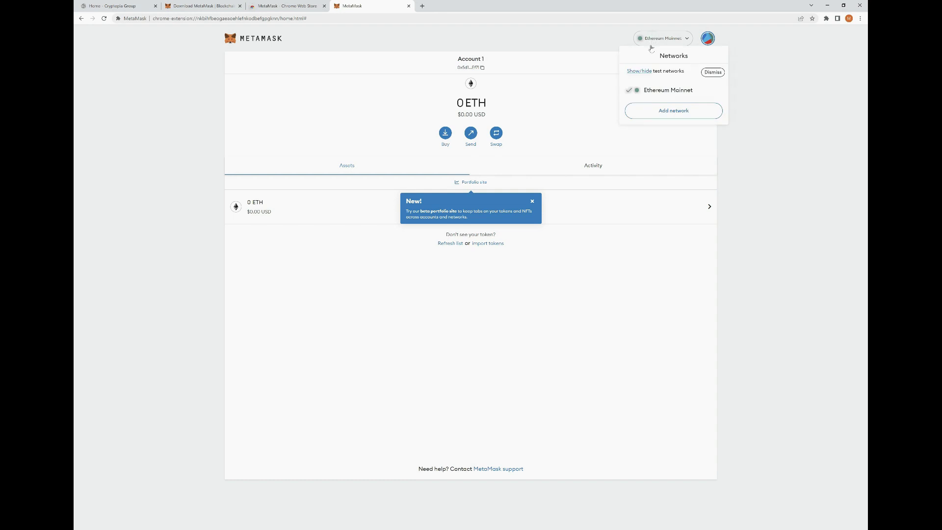
click(657, 115)
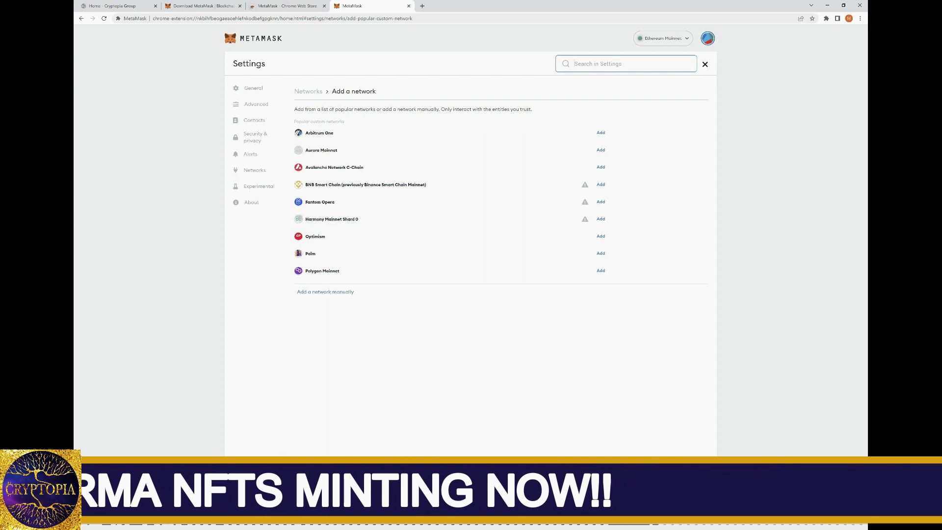
click(601, 185)
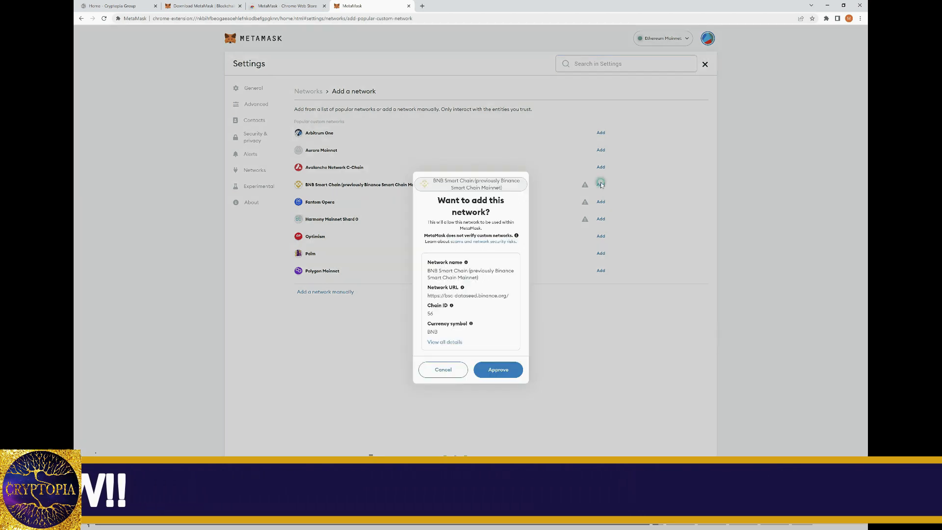
click(498, 370)
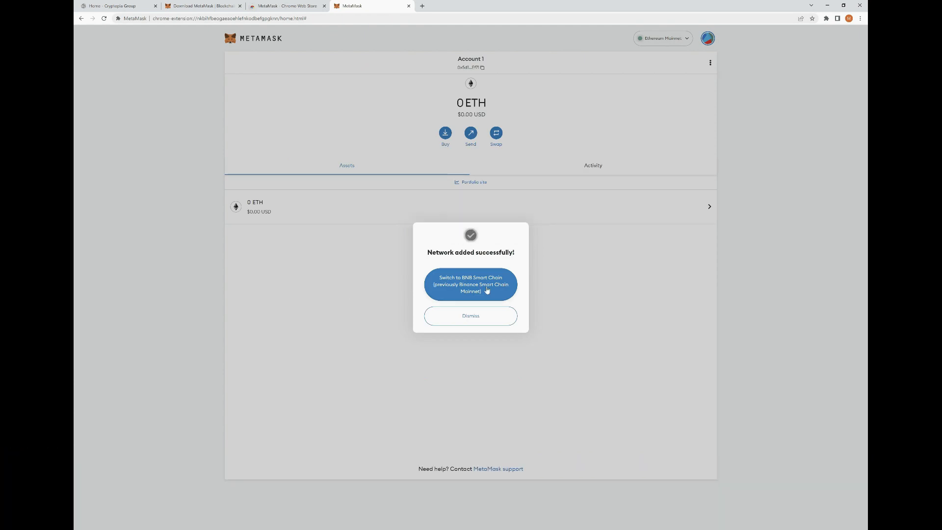
click(487, 290)
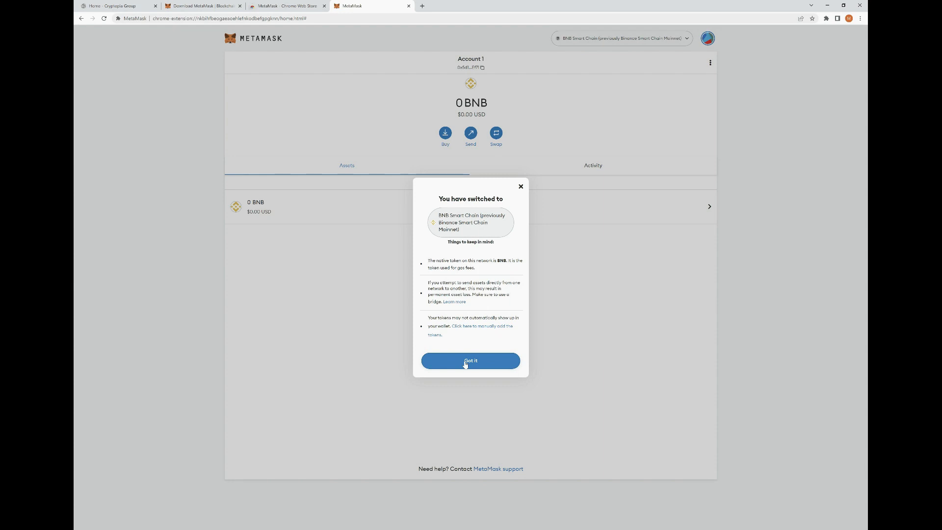
click(466, 362)
Switch the wallet's active network to Ethereum Mainnet.
click(609, 39)
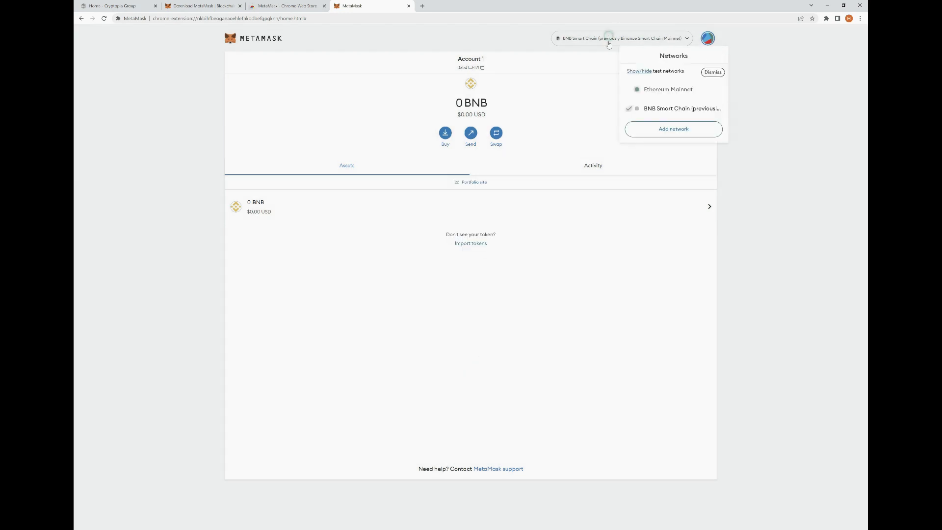
click(658, 90)
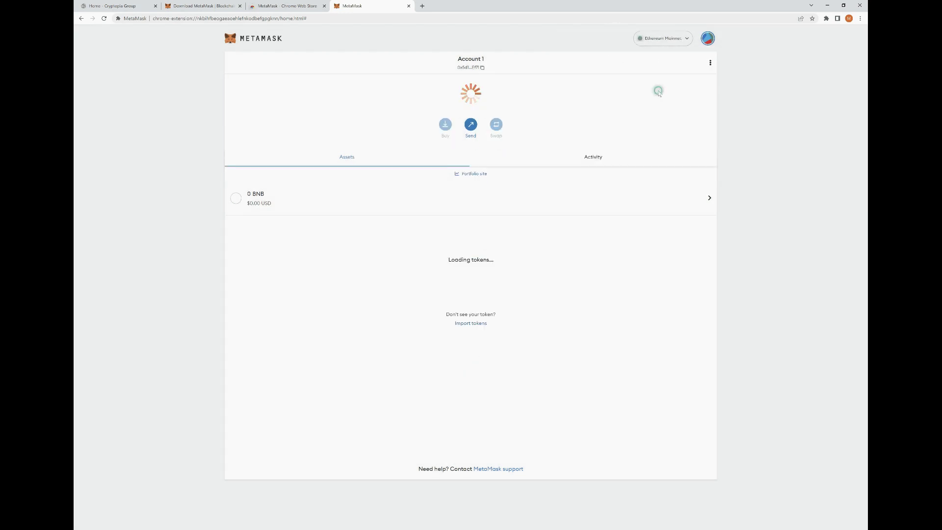
View the form for adding a network manually and leave it without entering anything.
click(669, 39)
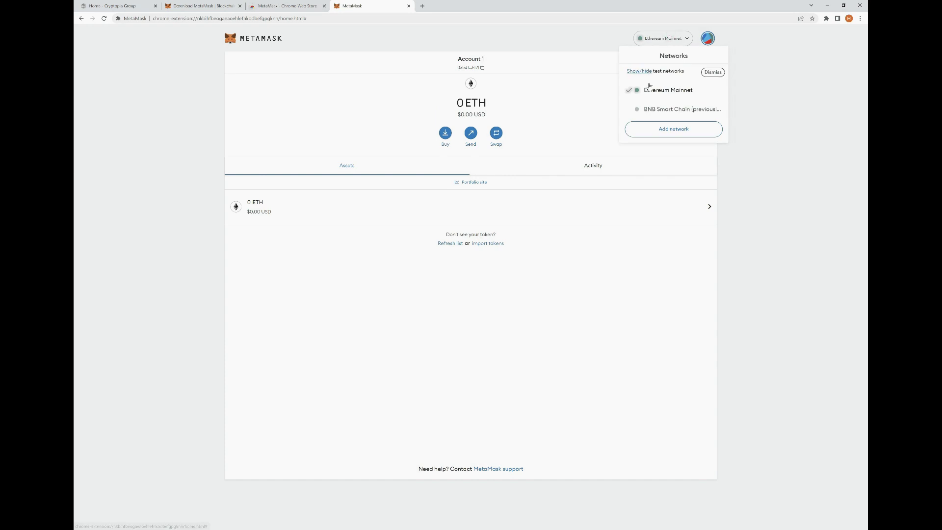
click(661, 130)
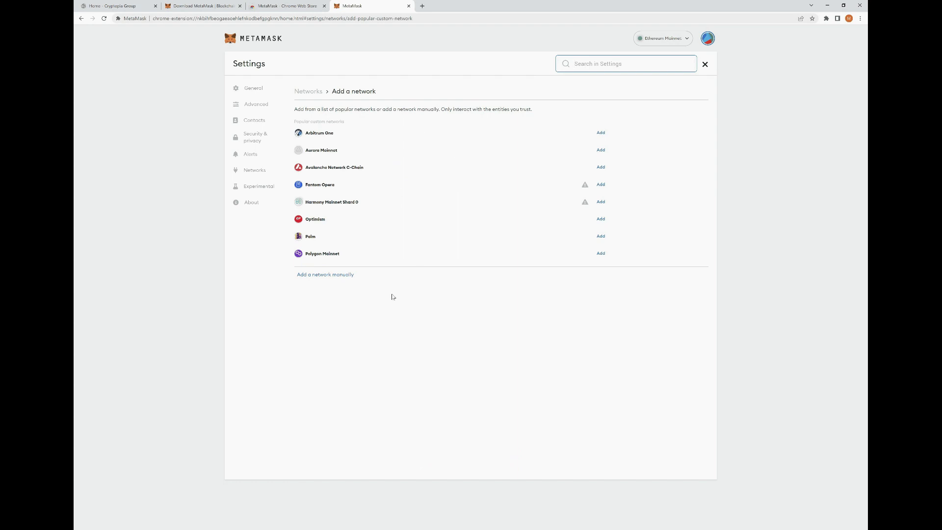
click(346, 277)
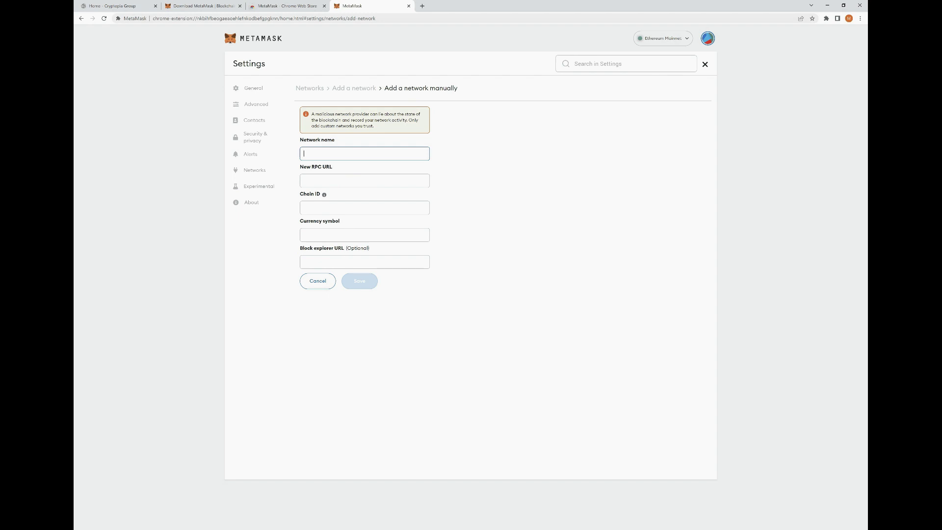
click(706, 64)
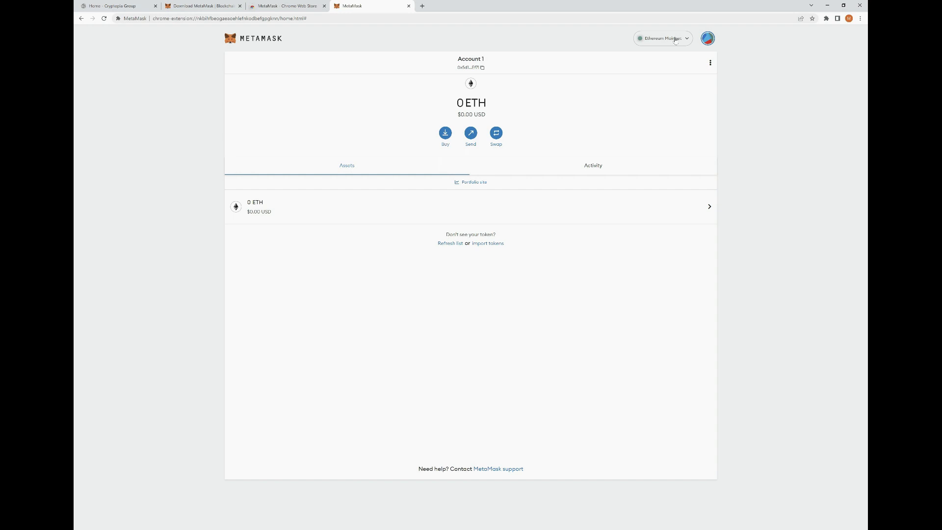
View the account import form and its import type options.
click(708, 40)
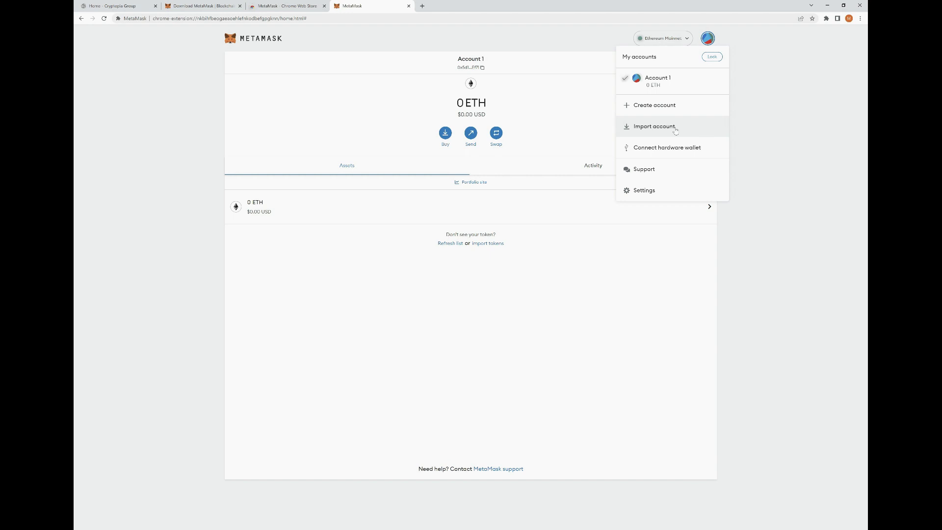
click(675, 128)
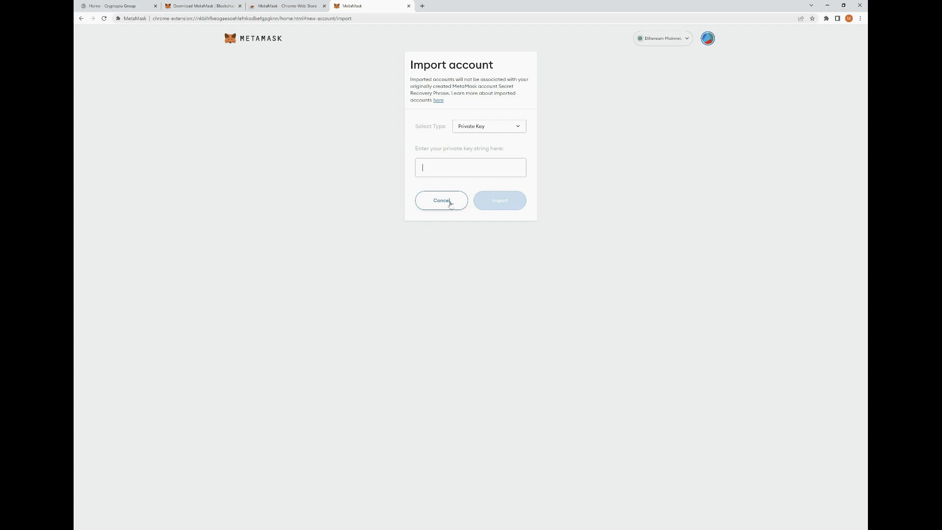
click(517, 126)
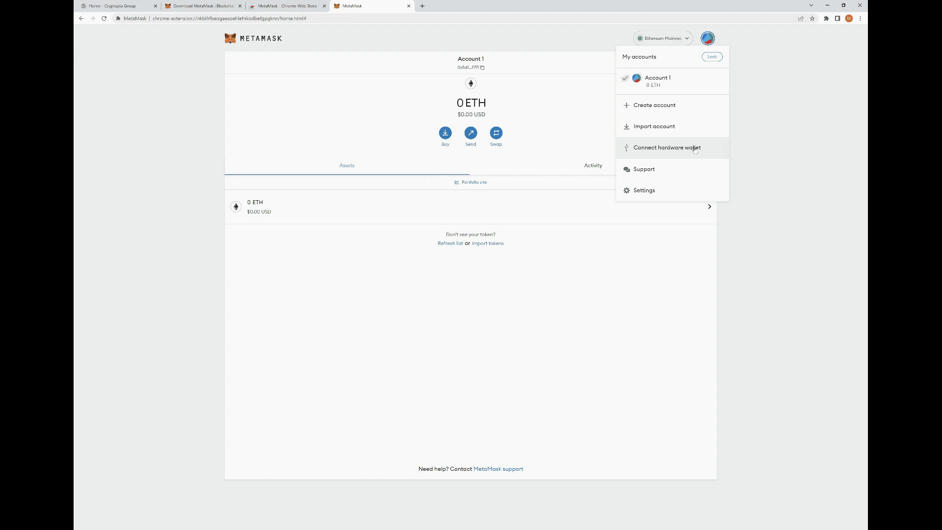
Open the wallet's general settings and browse the available currencies for currency conversion.
click(674, 192)
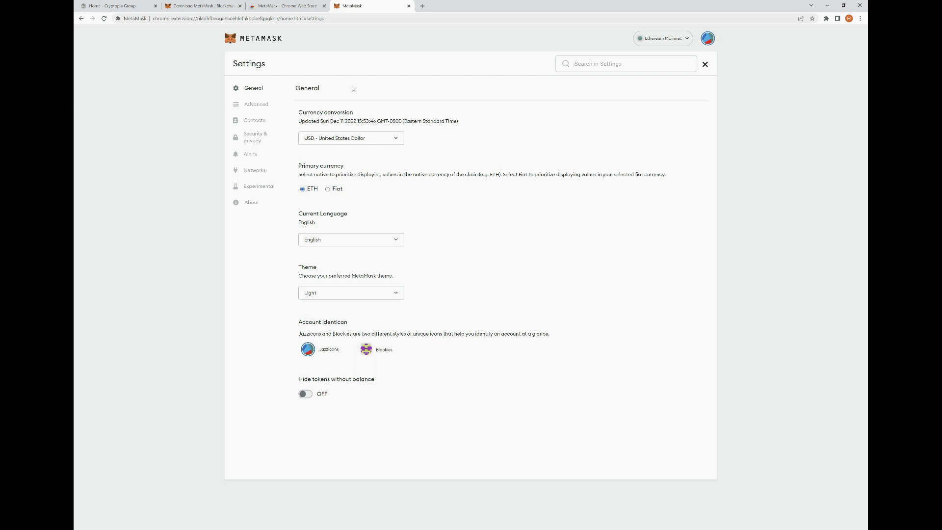
click(398, 141)
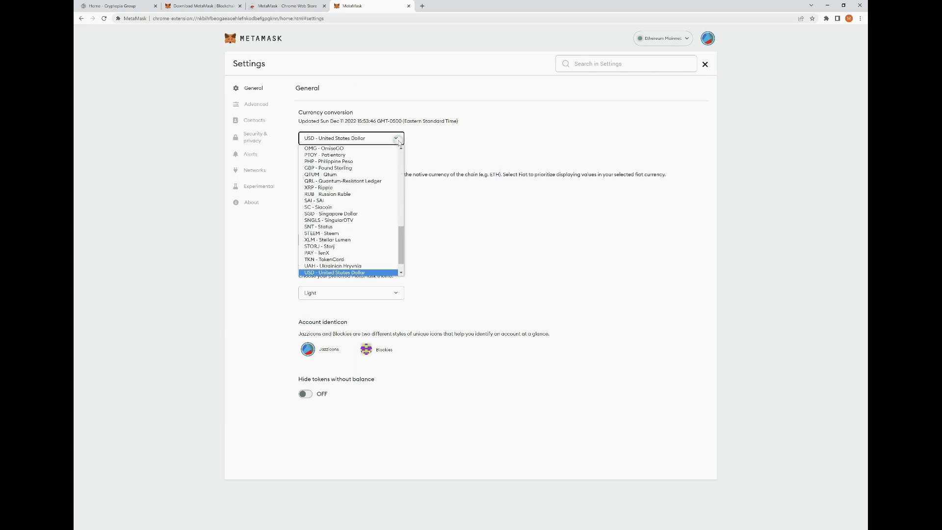
scroll(384, 220, up, 15)
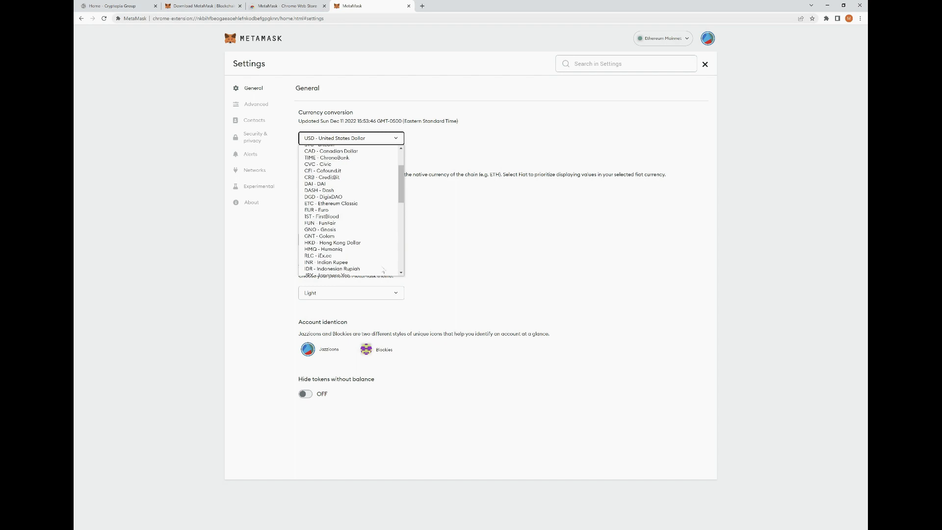
click(402, 142)
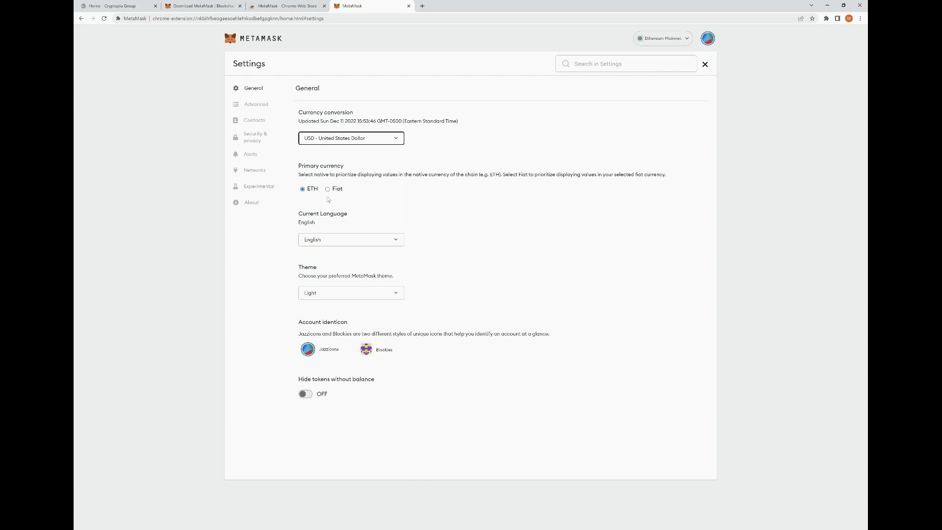
Browse the available interface languages in the general settings without changing the selection.
click(358, 239)
scroll(374, 300, down, 5)
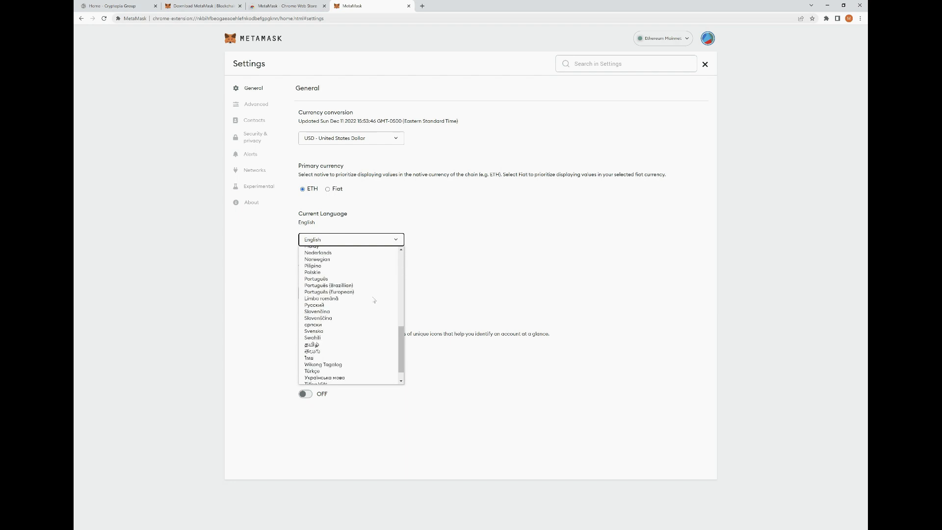
scroll(375, 301, up, 5)
click(427, 218)
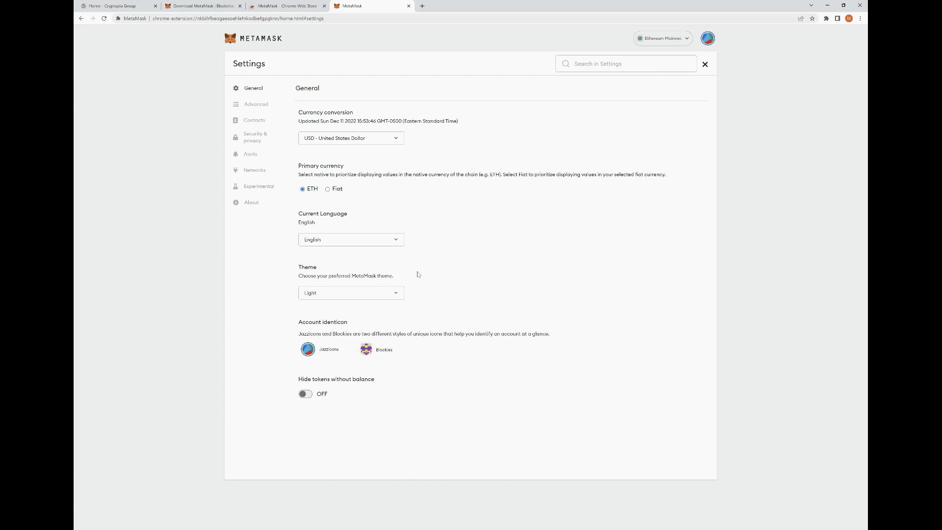
View the theme options in the general settings and review the full list of Advanced settings without changing anything.
click(387, 293)
click(457, 273)
click(256, 105)
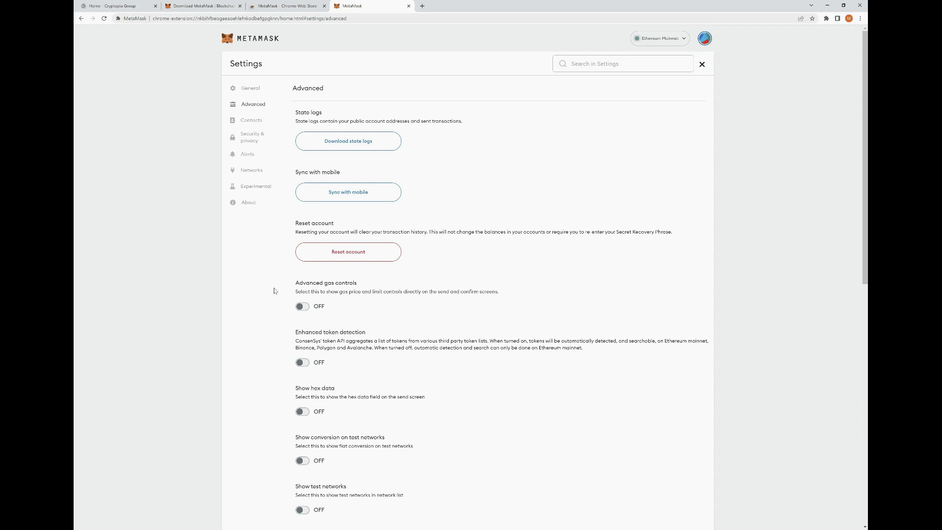
scroll(275, 295, down, 3)
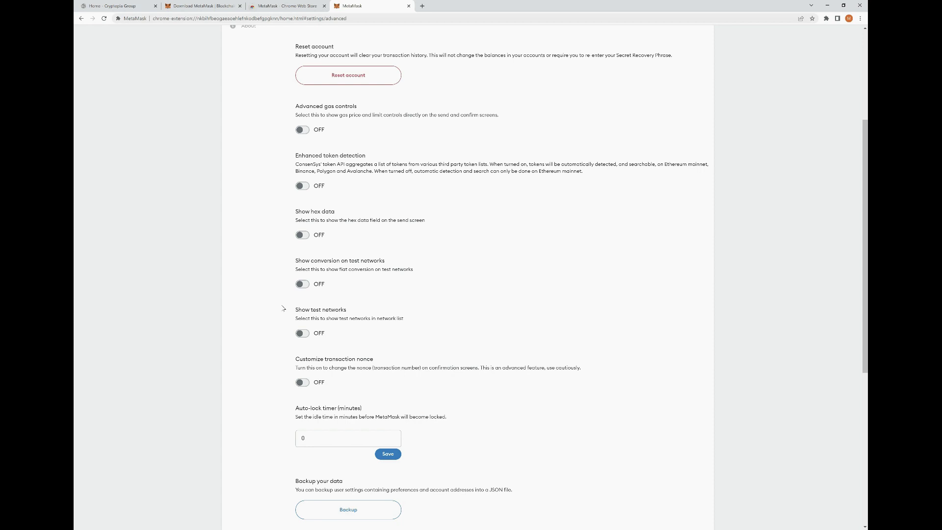
scroll(284, 308, down, 6)
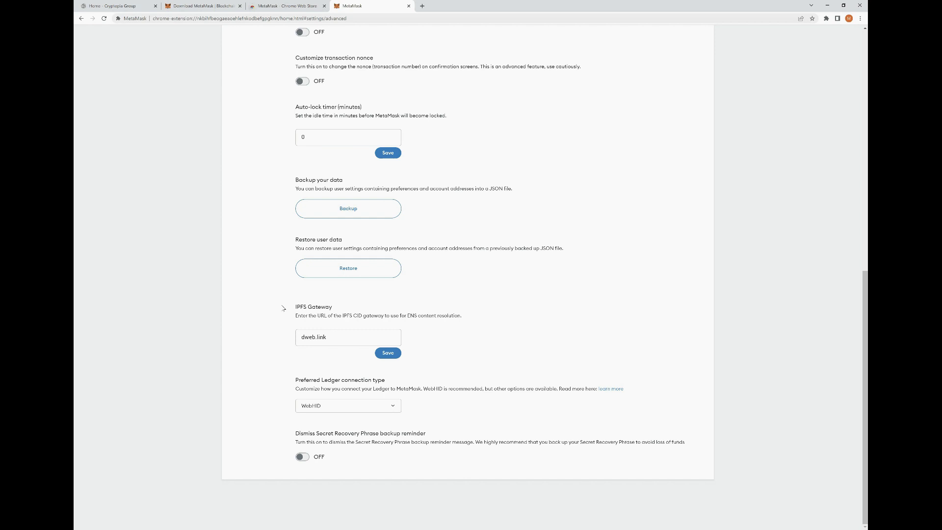
key(Tab)
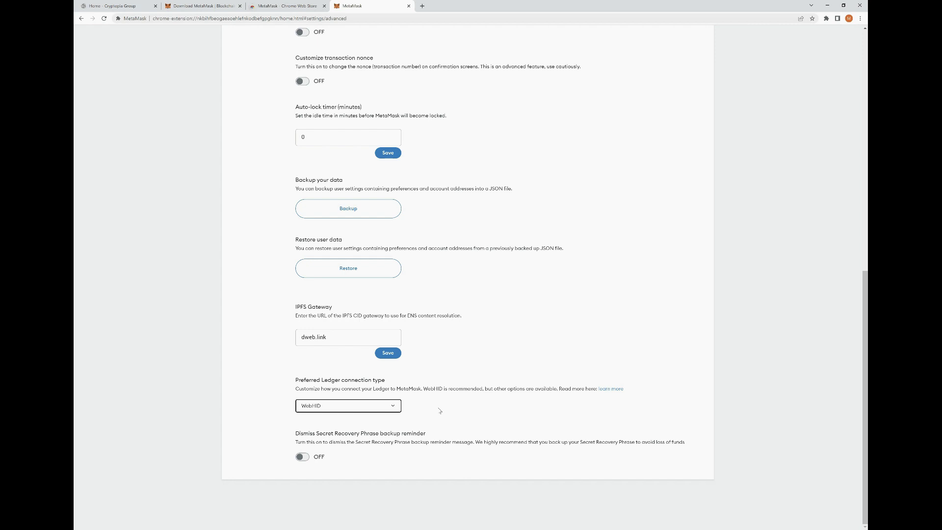
scroll(441, 411, up, 10)
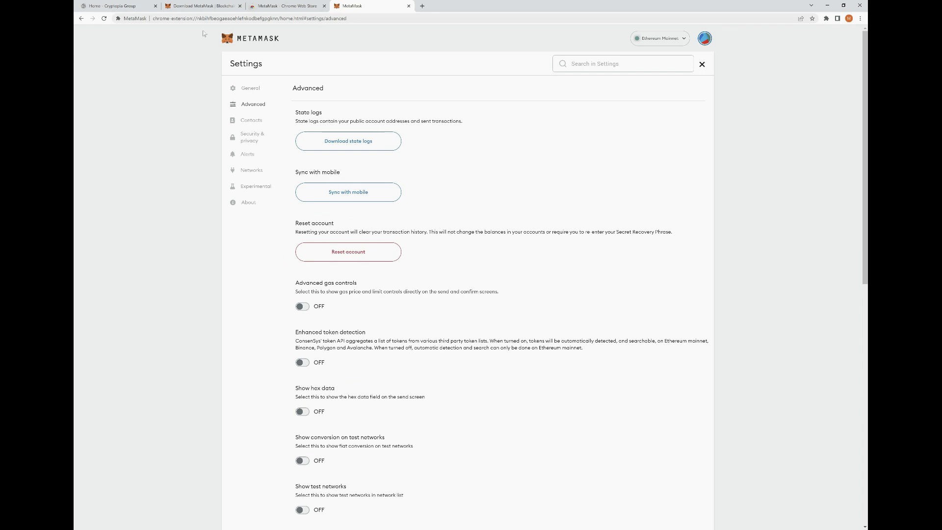
View the contact list settings and open the form for adding a new contact.
click(254, 118)
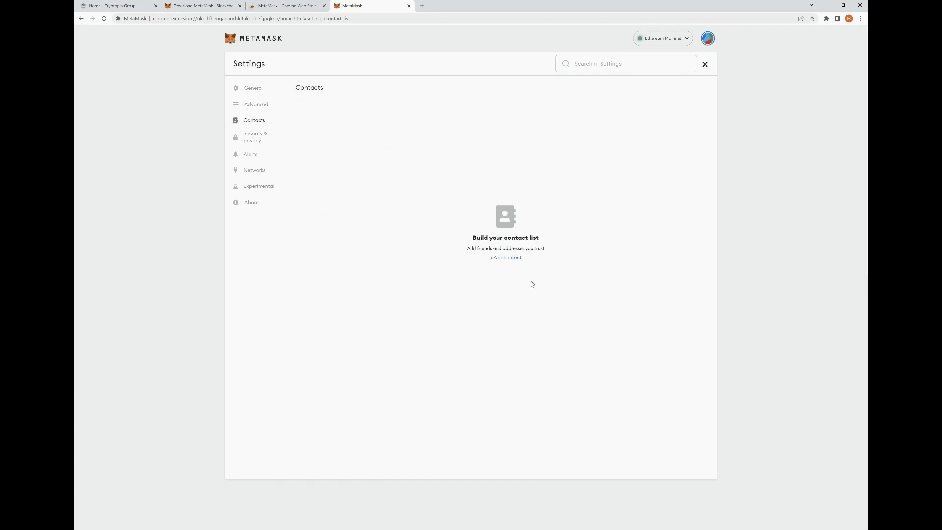
click(505, 257)
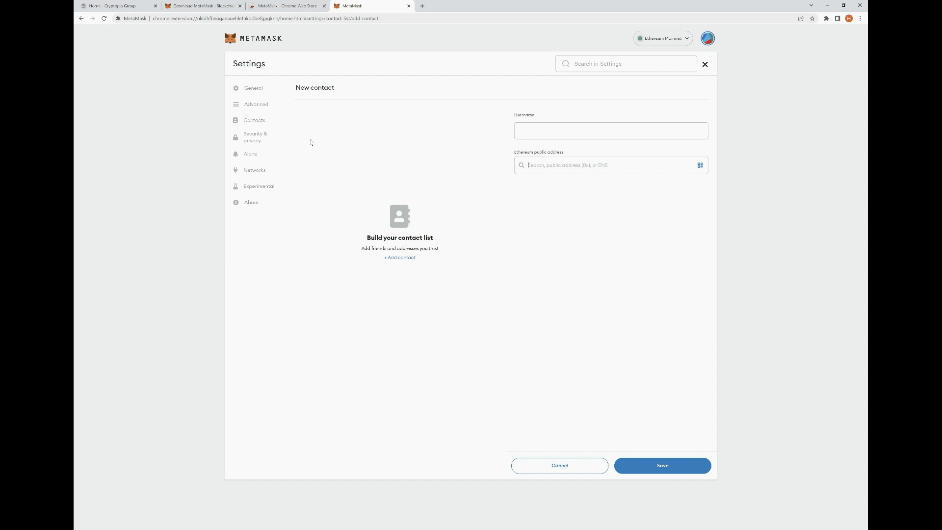
Reveal the Secret Recovery Phrase from the security and privacy settings by entering the wallet password, and close the phrase page.
click(255, 136)
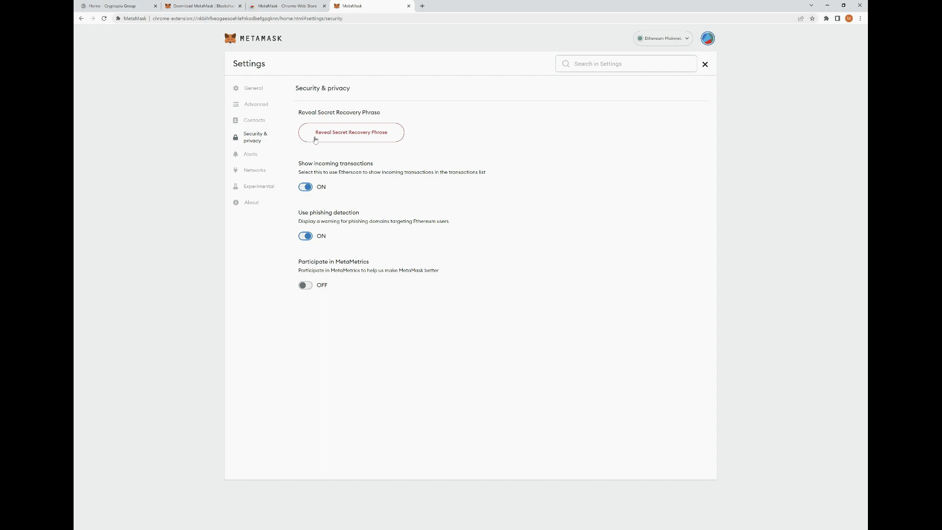
click(346, 137)
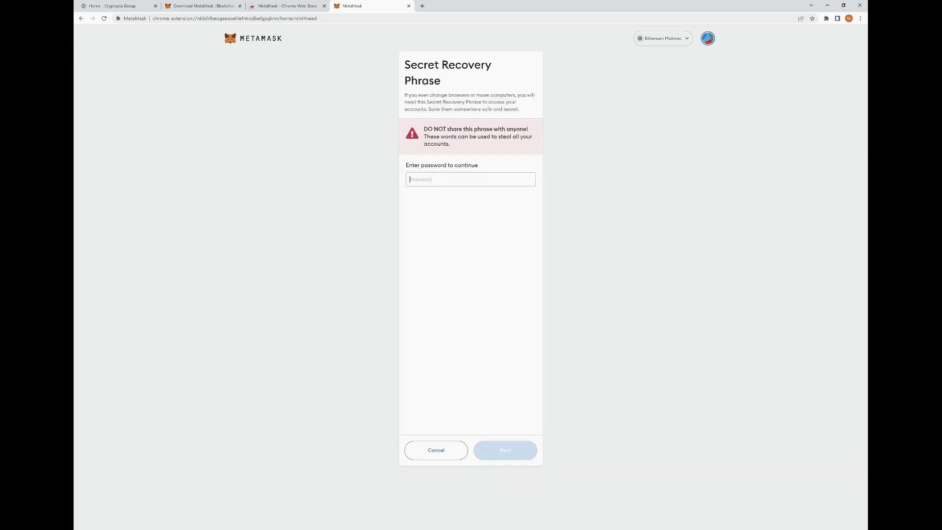
click(421, 180)
text(•••••••••)
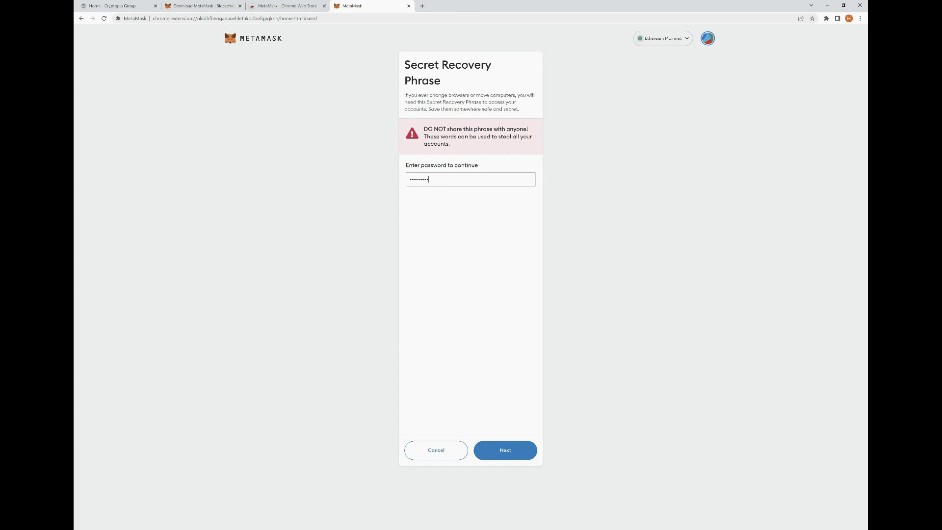
key(Return)
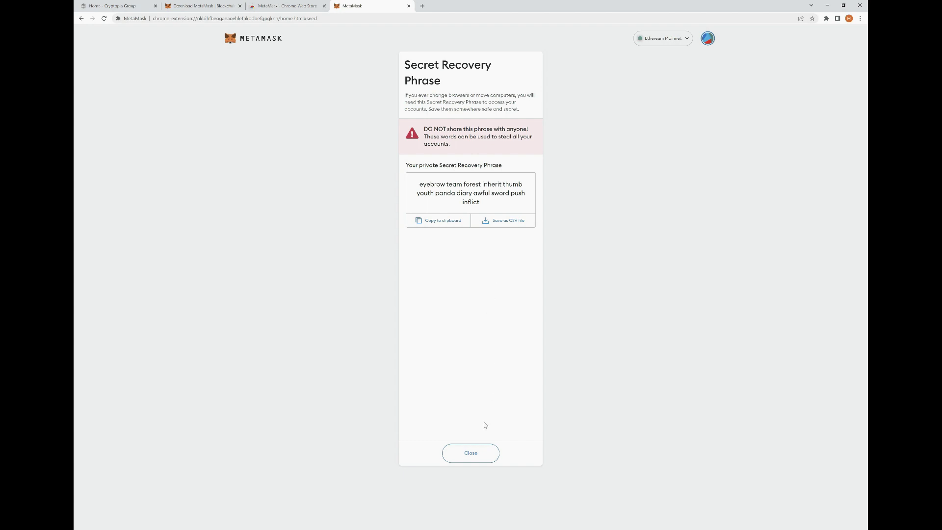
click(481, 456)
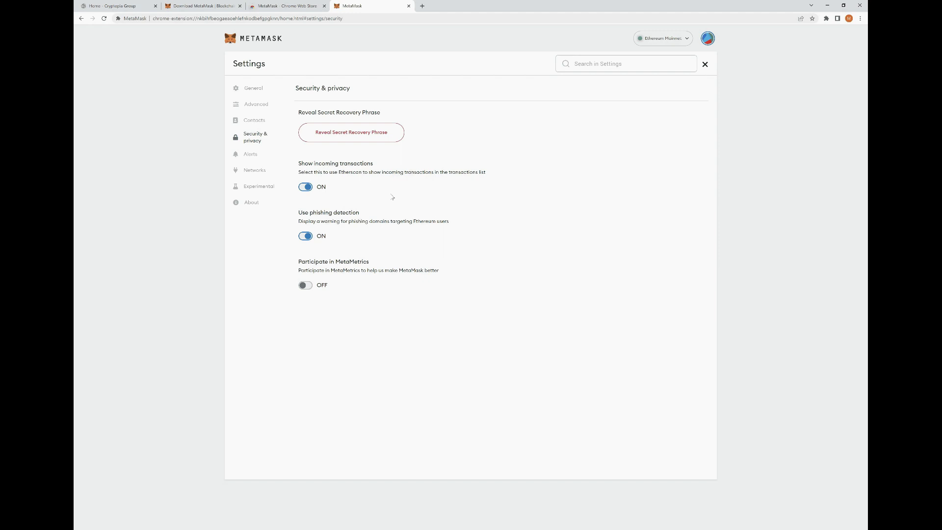
View the Alerts settings and read the explanations of both website alerts.
click(246, 156)
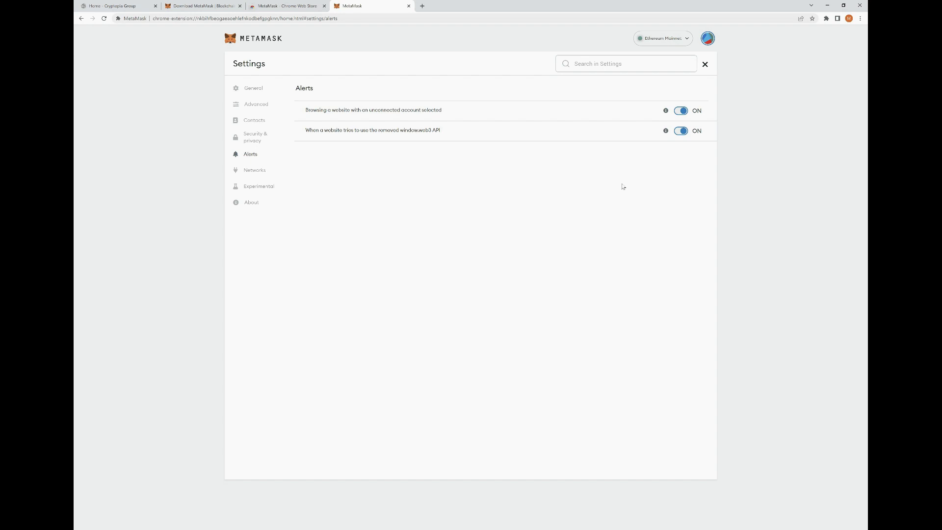
mouse_move(666, 111)
mouse_move(667, 131)
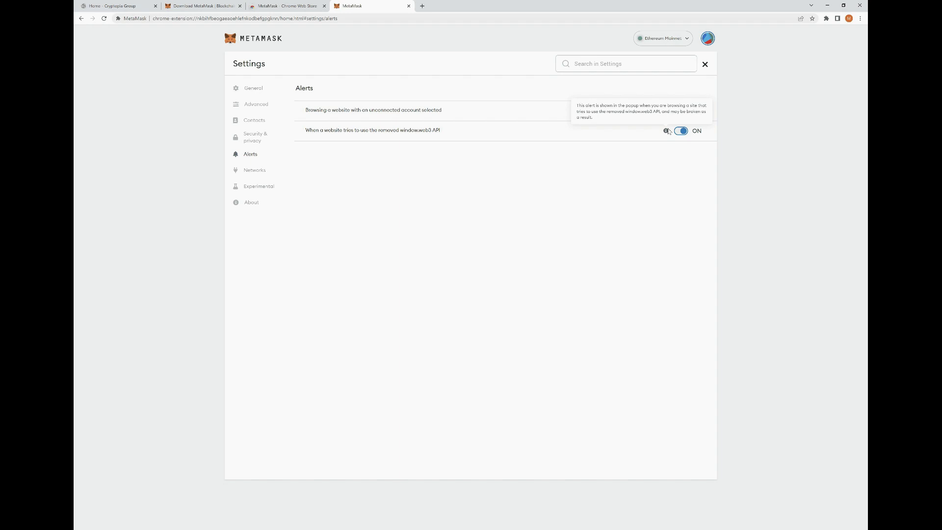
Review the configured networks in the settings and view the list of popular custom networks available to add.
click(254, 172)
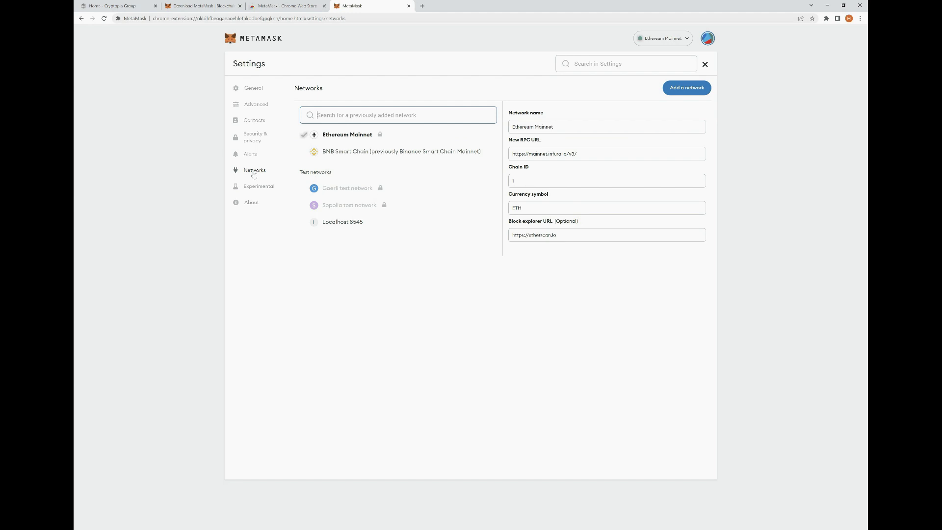
click(660, 39)
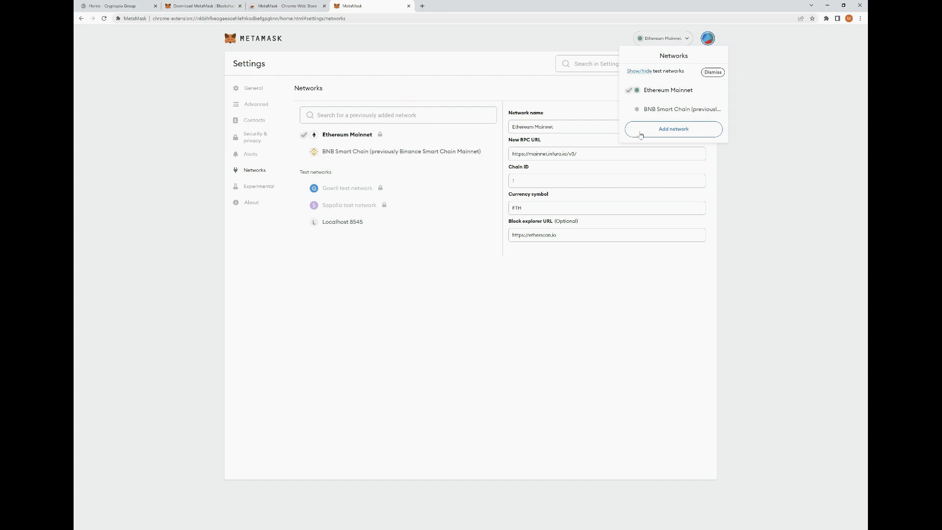
click(656, 129)
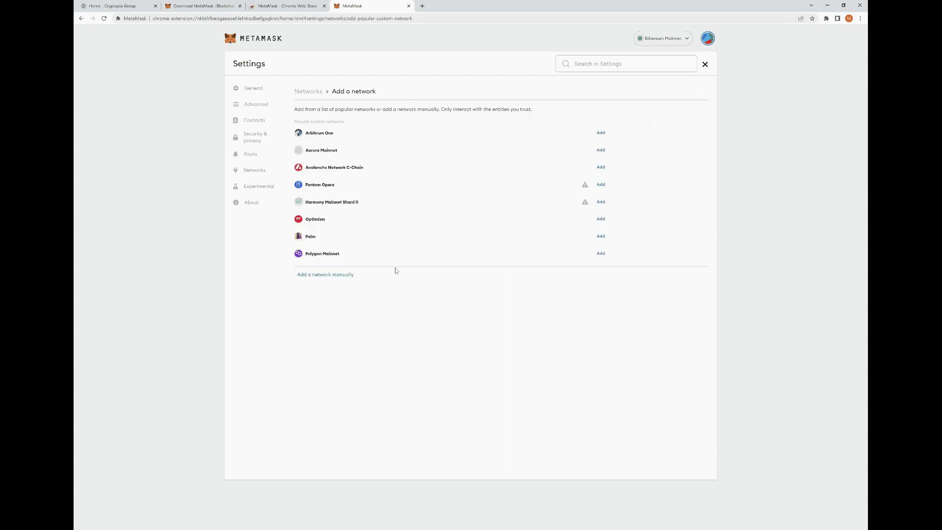
click(264, 171)
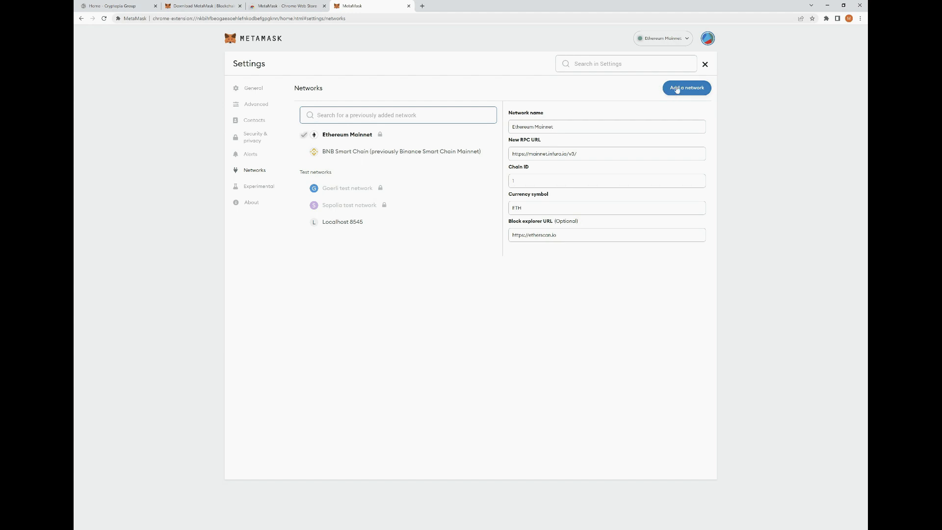
click(666, 39)
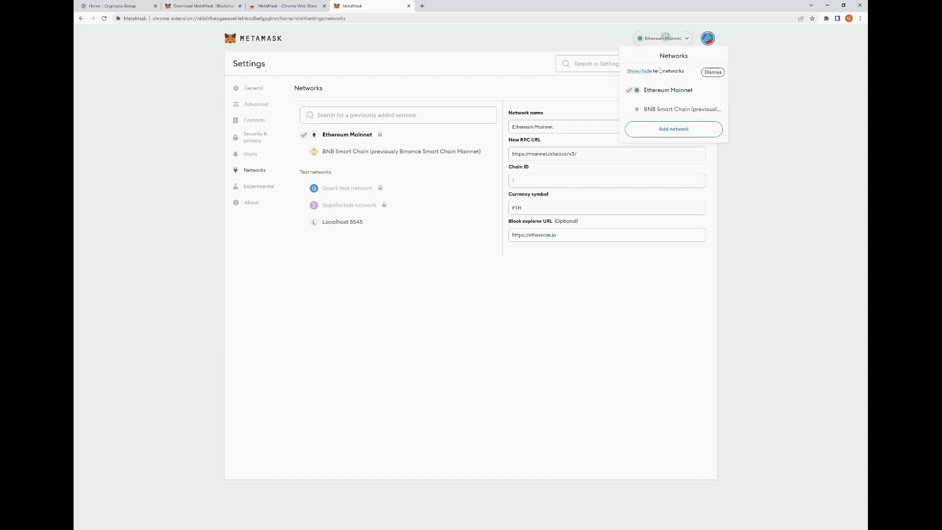
click(656, 130)
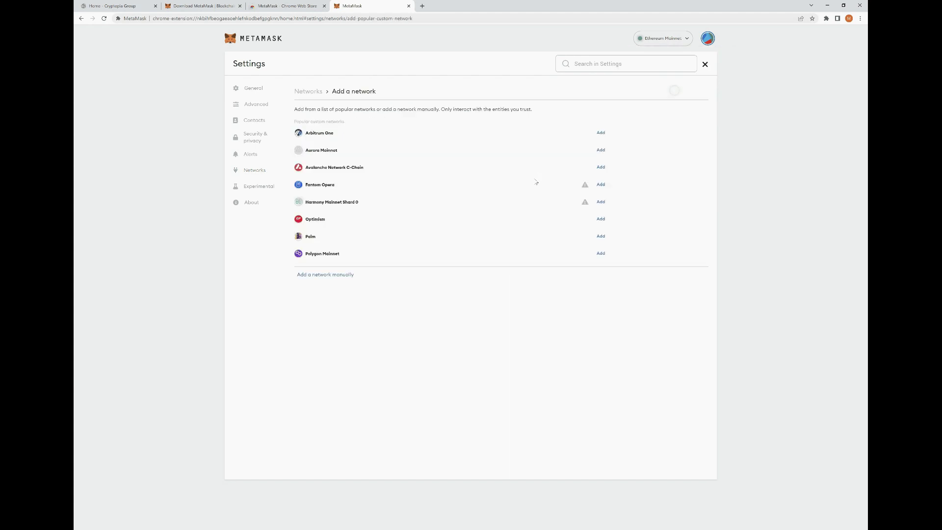
View the Experimental and About settings and close the settings to return to the account overview.
click(258, 186)
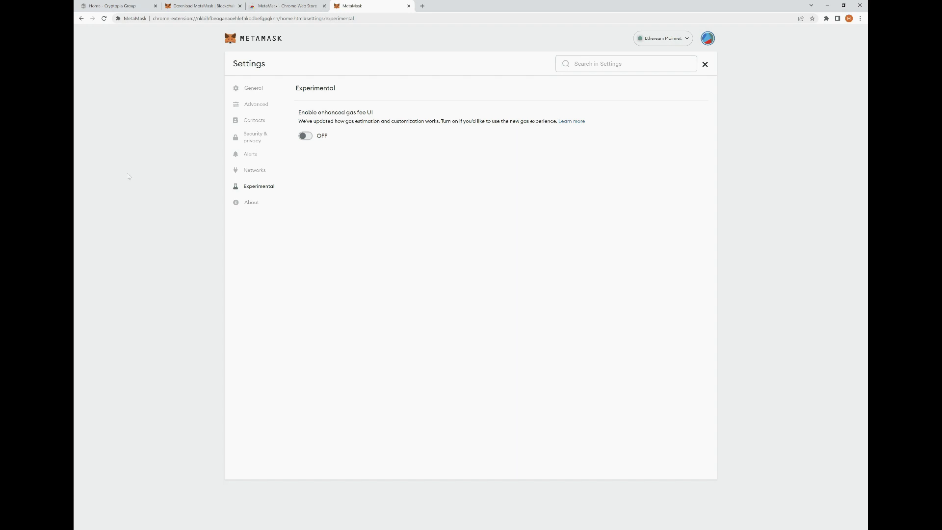
click(250, 203)
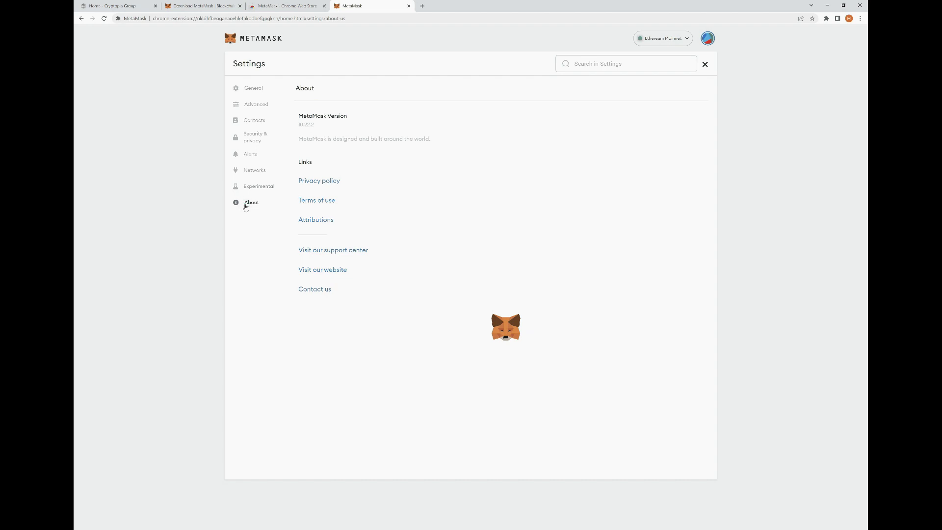
click(705, 64)
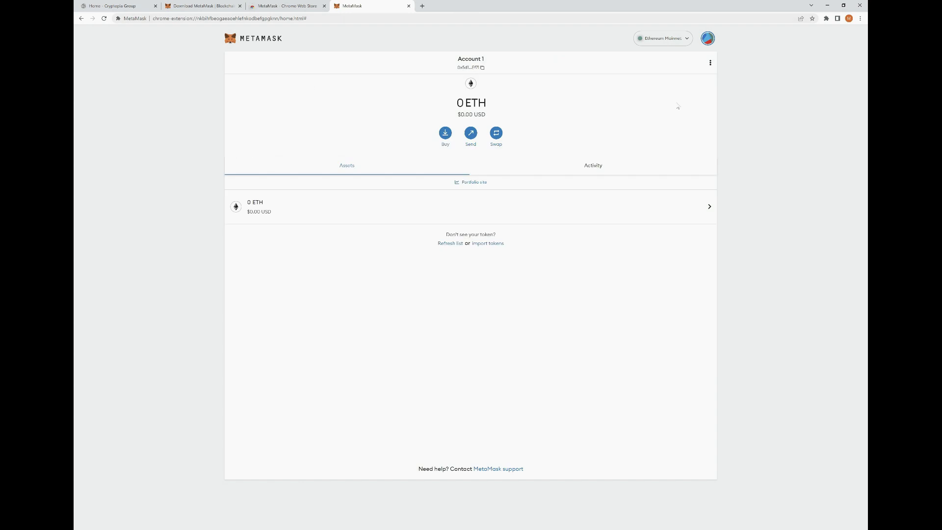
In the account details, rename the account to Cryptopia Example and view the private key export option.
click(711, 63)
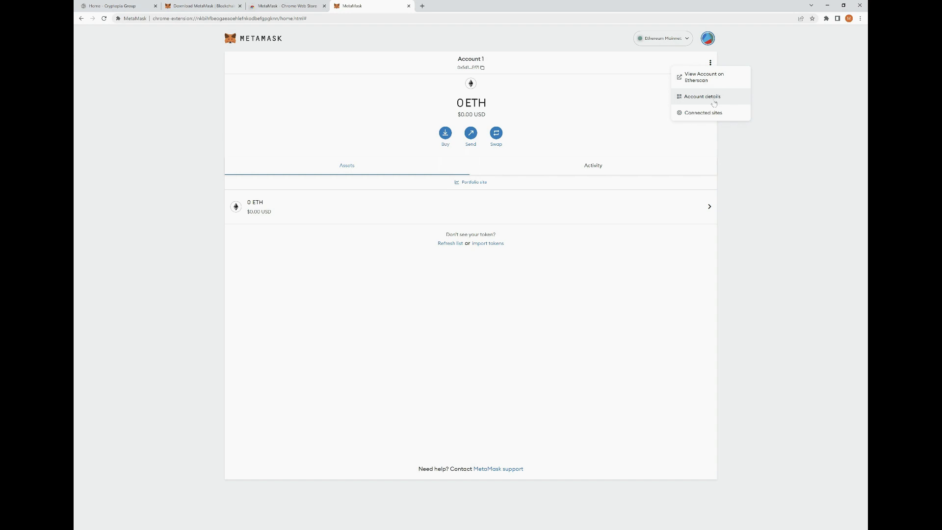
click(703, 97)
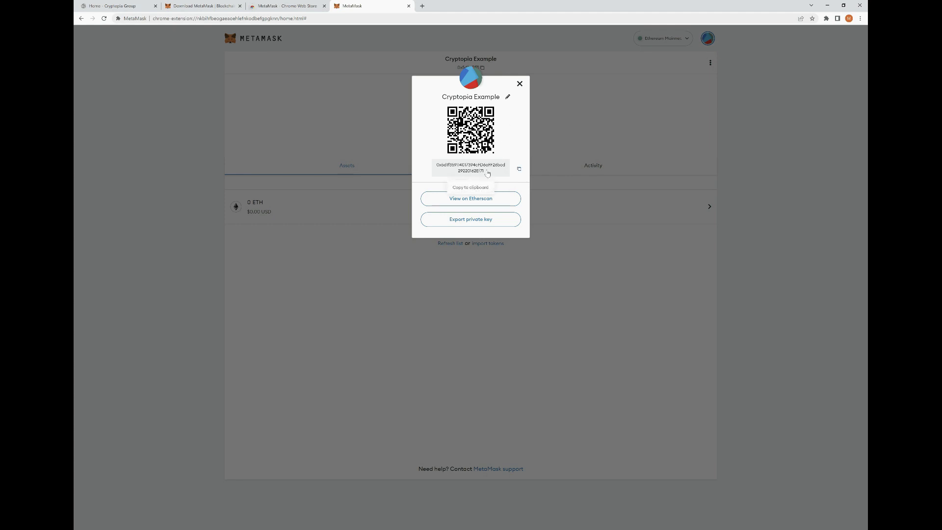
click(474, 221)
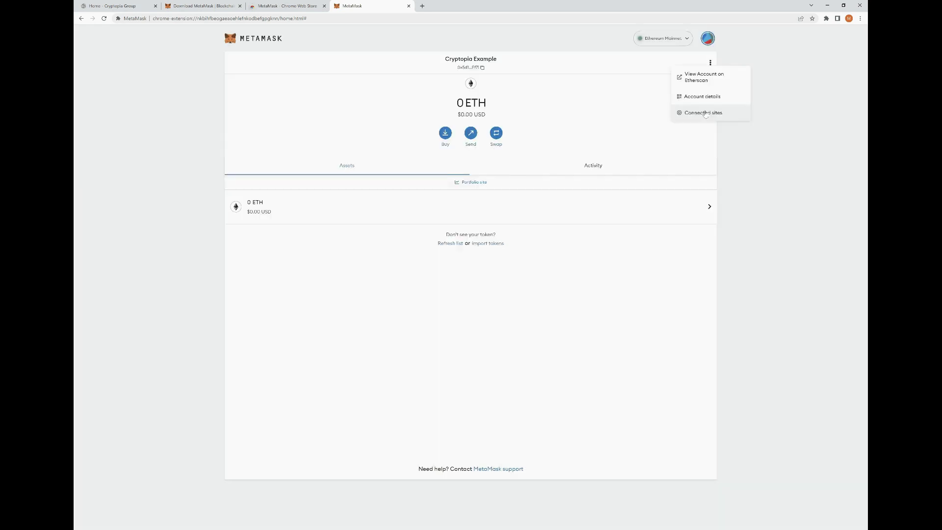
View the sites connected to the account and close the list.
click(706, 113)
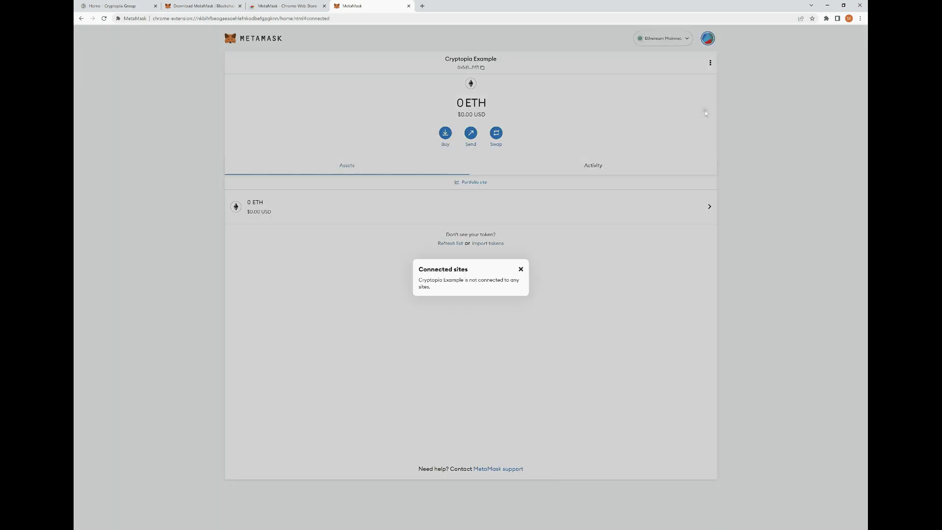
click(602, 243)
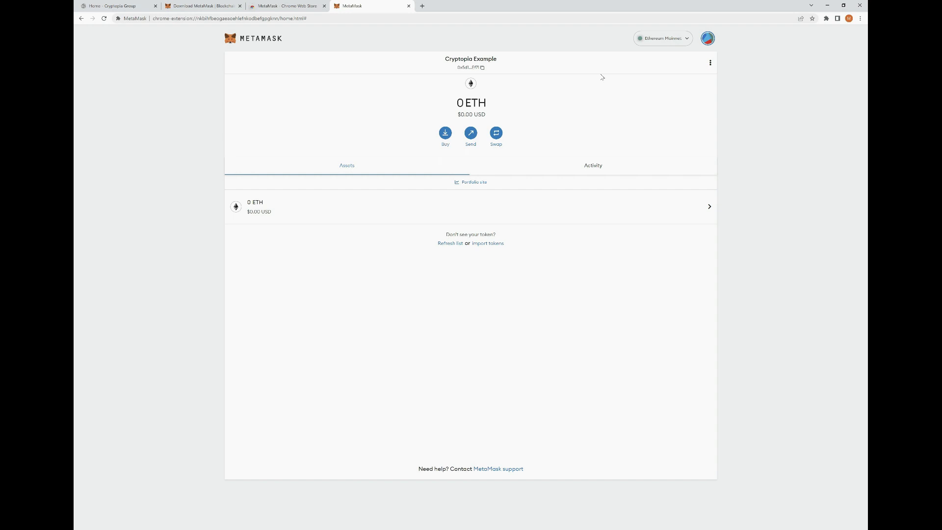
Switch the active network to BNB Smart Chain and back to Ethereum Mainnet.
click(666, 40)
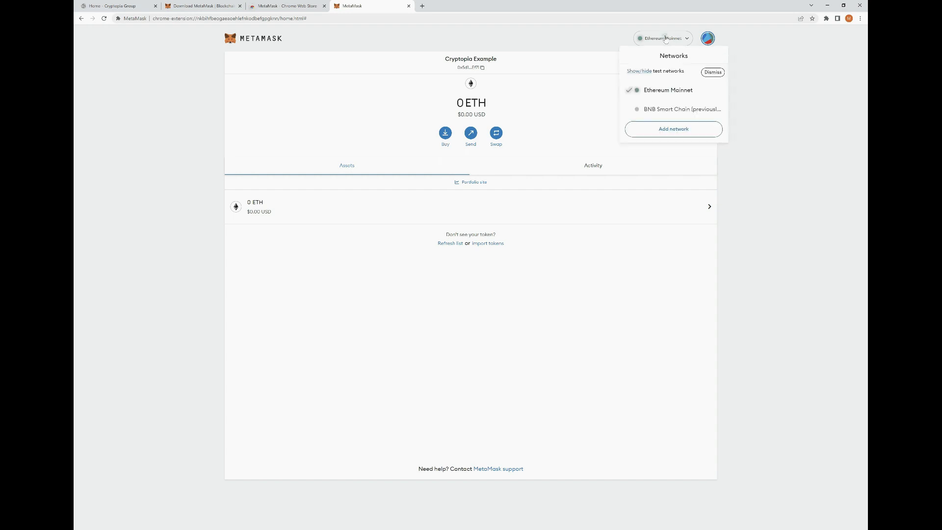
click(646, 108)
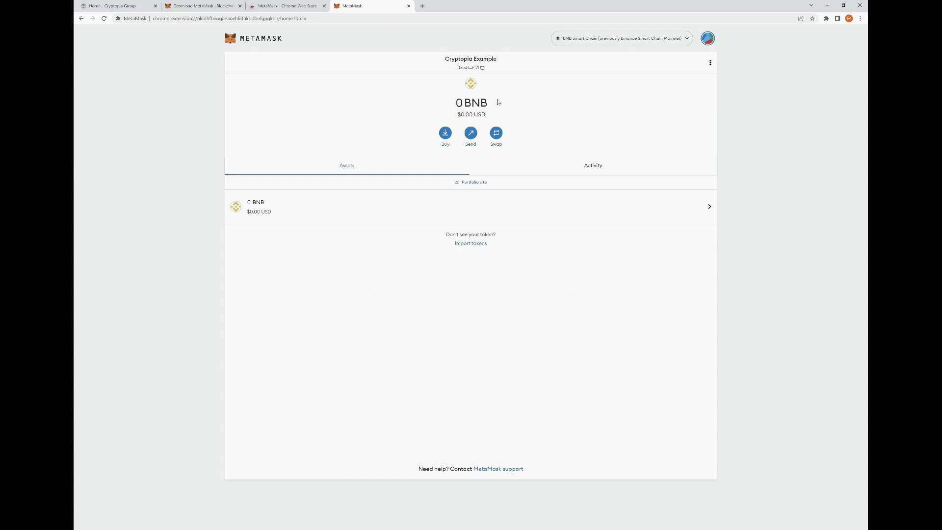
click(607, 39)
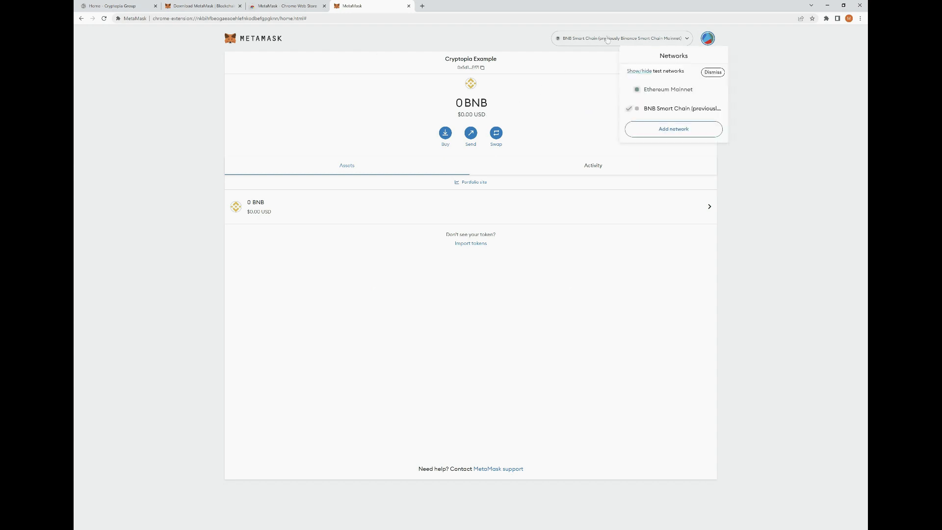
click(656, 89)
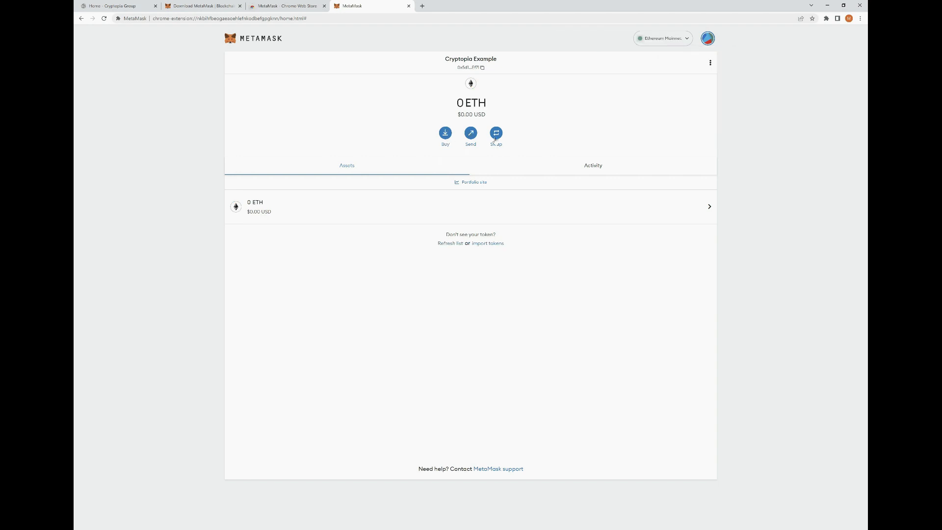
View the services for buying or depositing ETH and open the recipient page for sending funds.
click(445, 133)
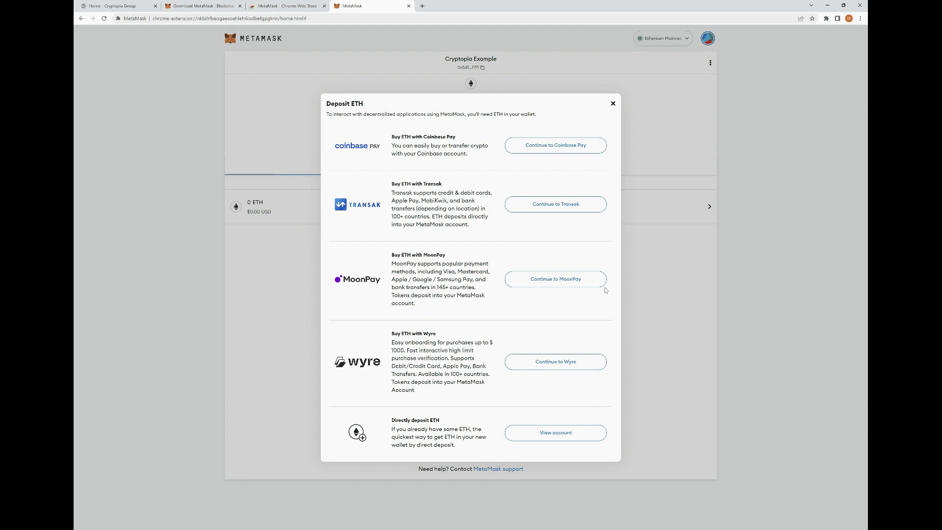
click(625, 73)
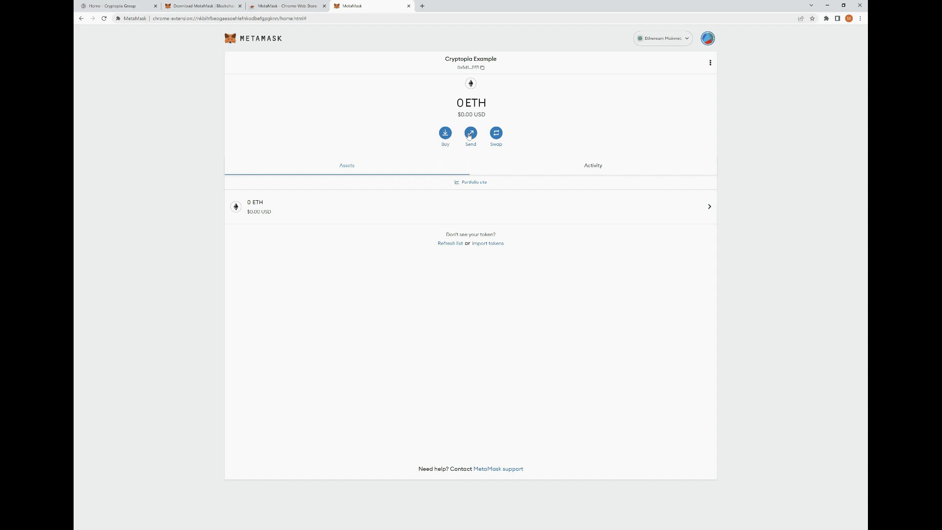
click(469, 134)
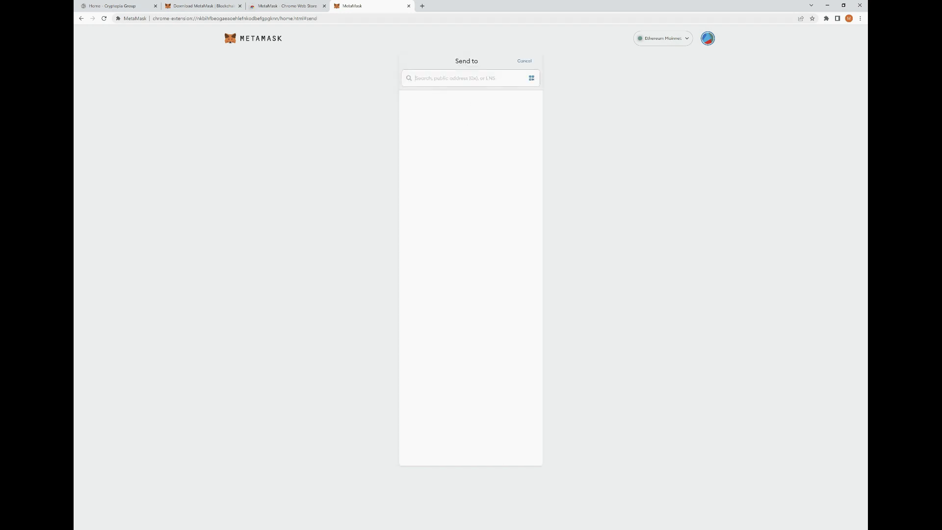
Leave the send page, examine the tokens that ETH can be swapped to, and cancel the swap.
click(524, 62)
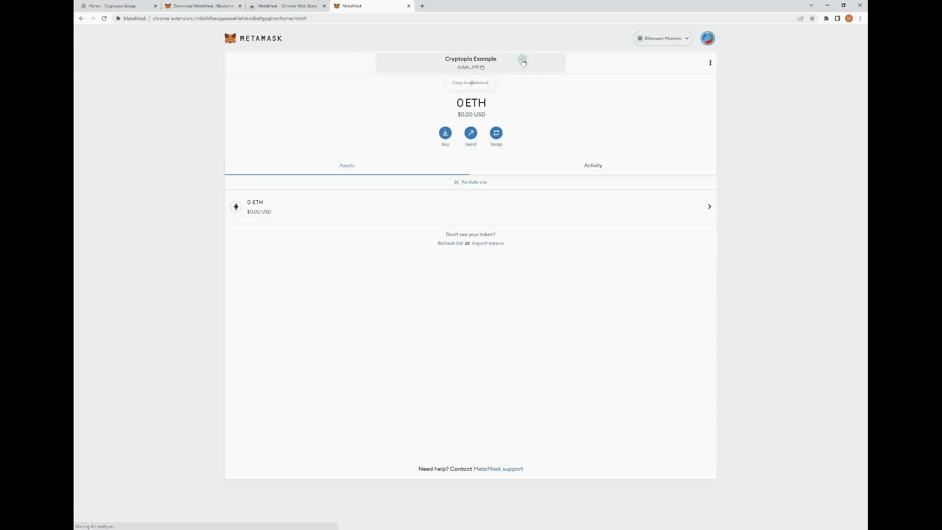
click(500, 134)
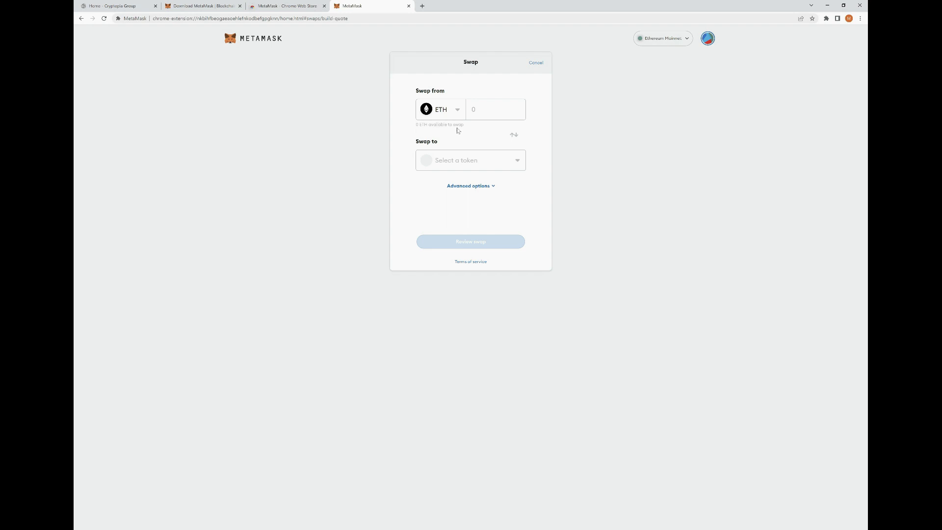
click(518, 162)
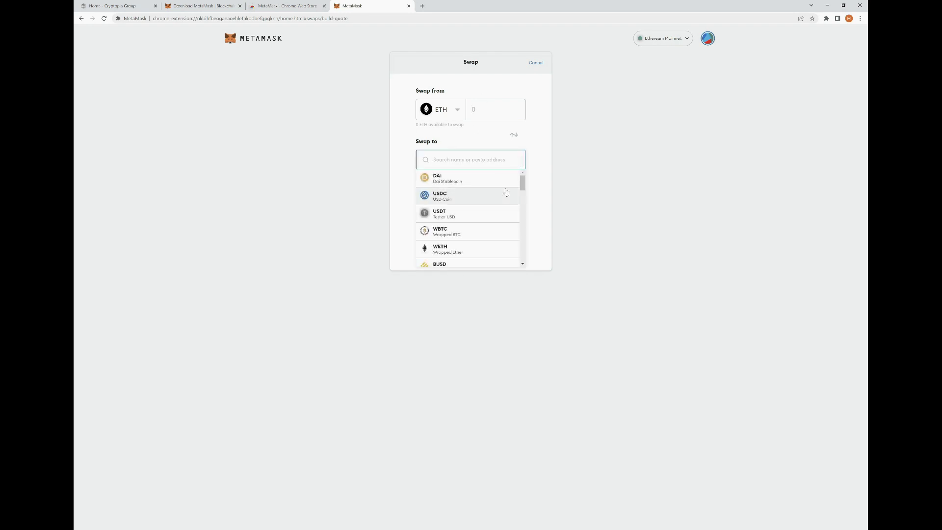
scroll(506, 191, down, 3)
scroll(505, 192, down, 2)
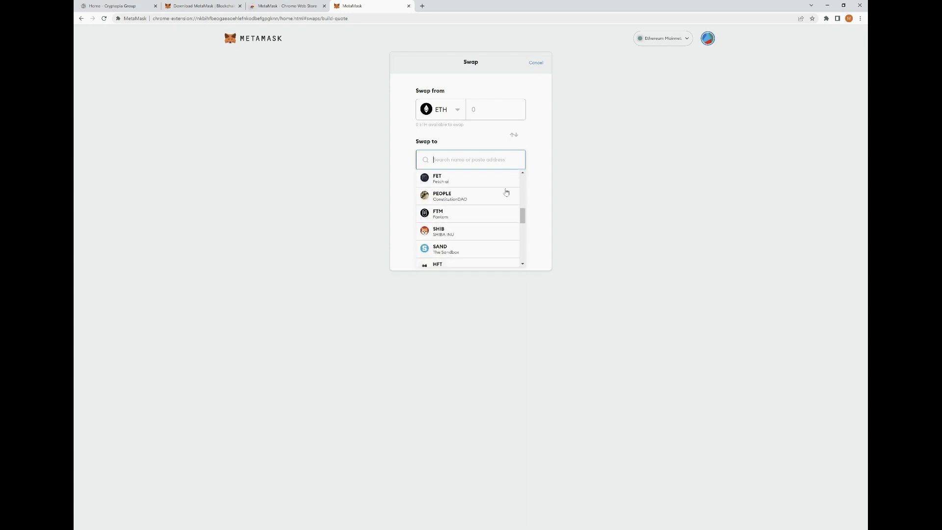
scroll(506, 192, up, 5)
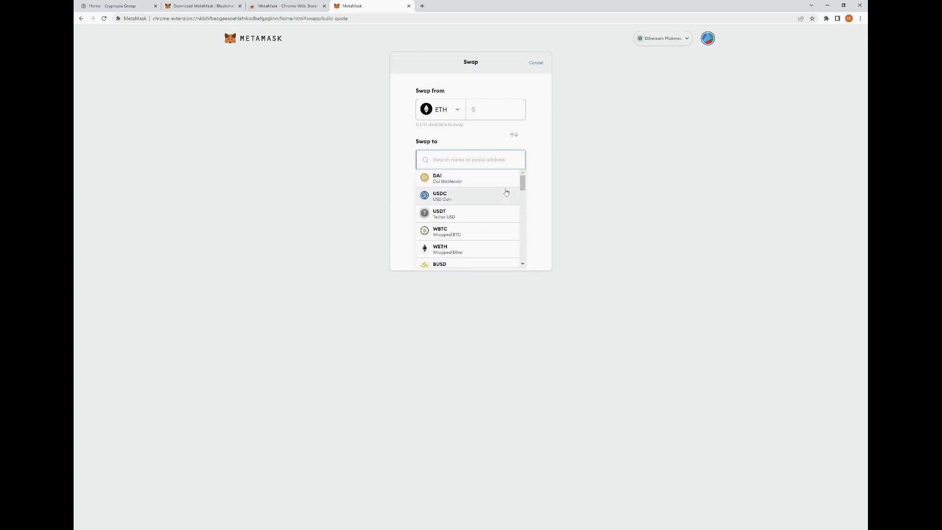
click(540, 66)
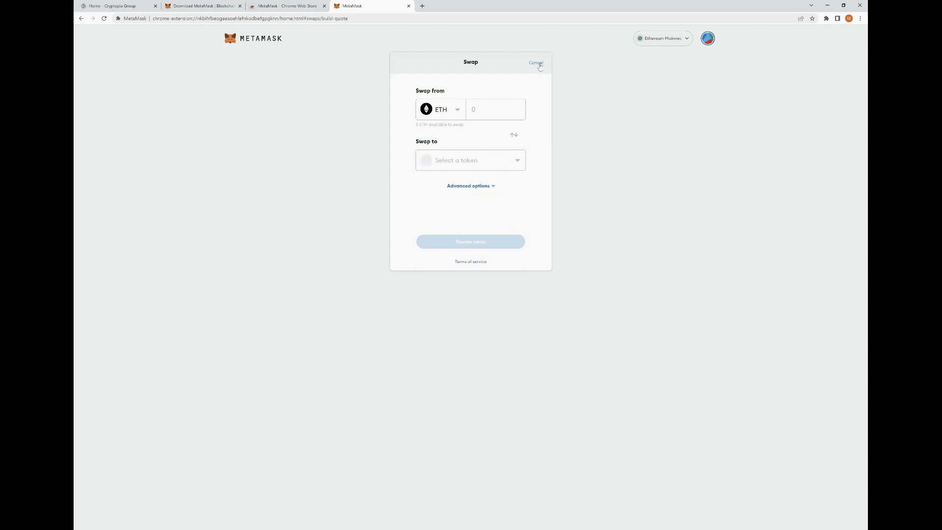
click(539, 62)
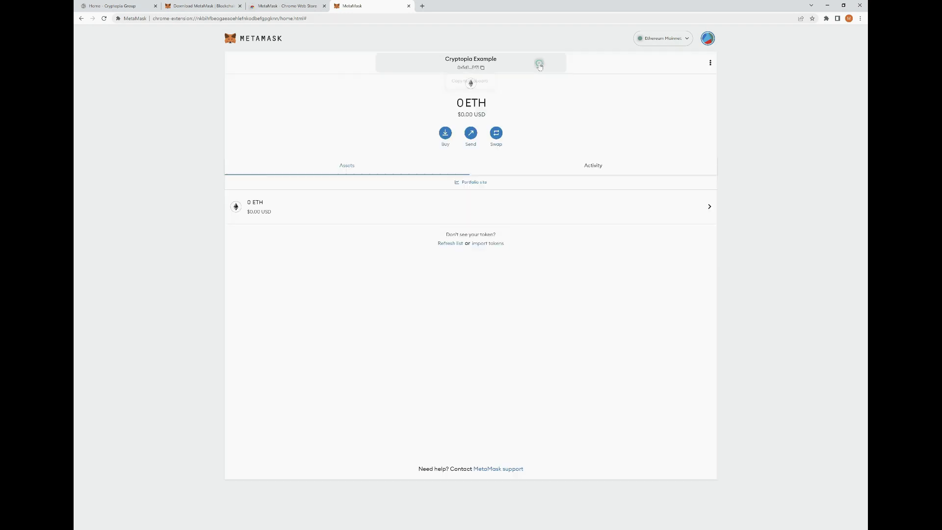
Switch the network to BNB Smart Chain and view the tokens that BNB can be swapped to.
click(653, 39)
click(653, 110)
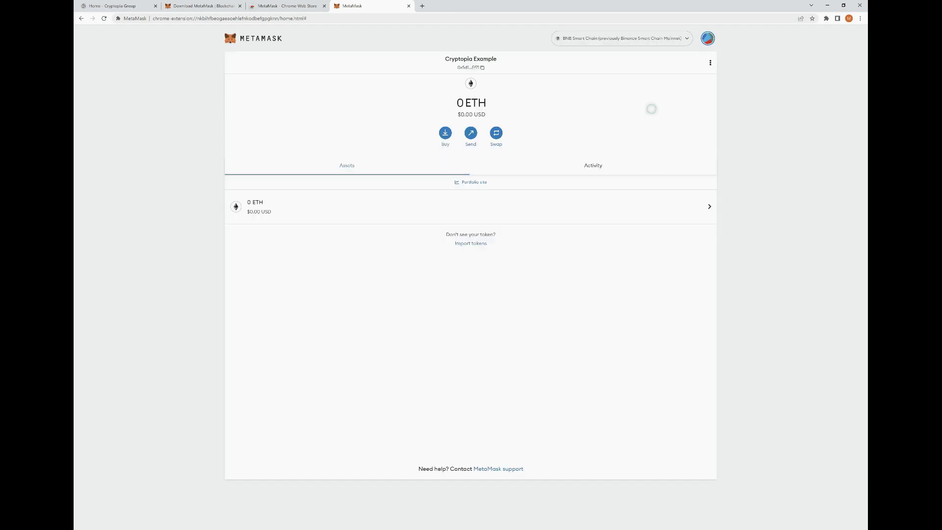
click(494, 139)
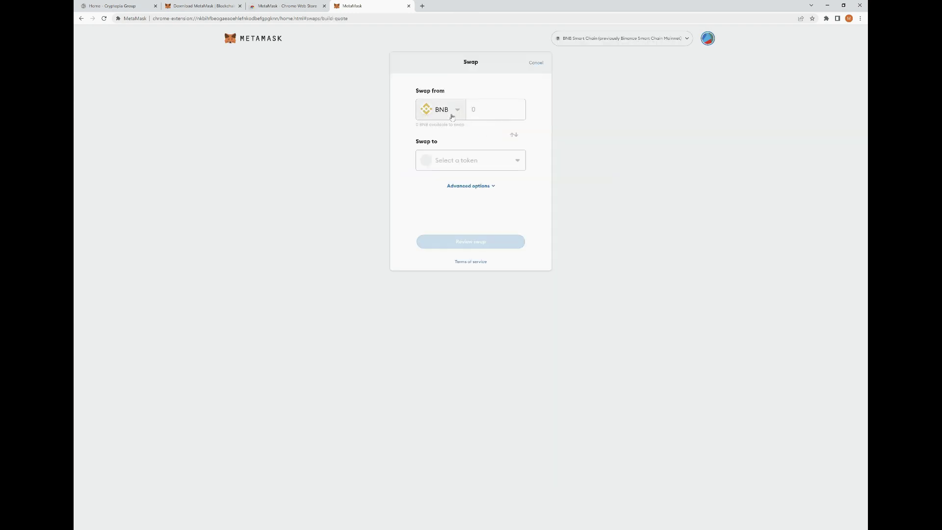
click(457, 161)
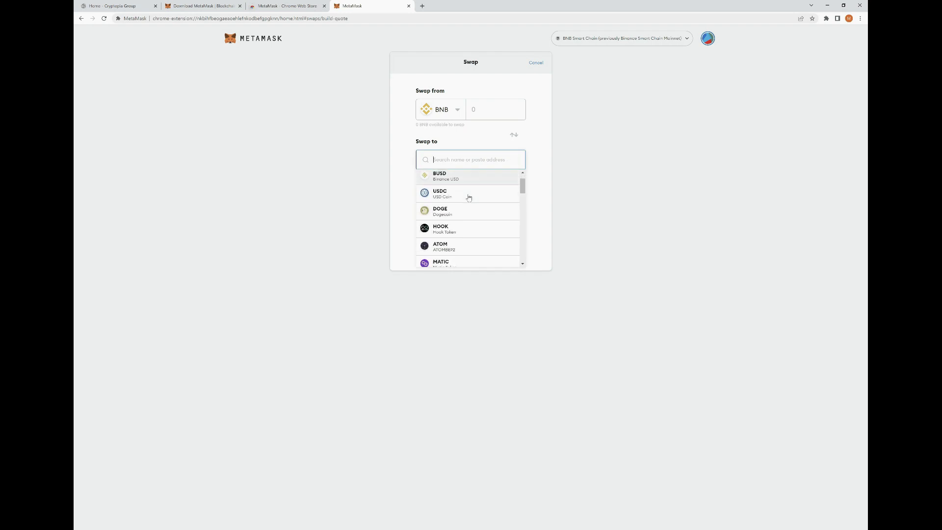
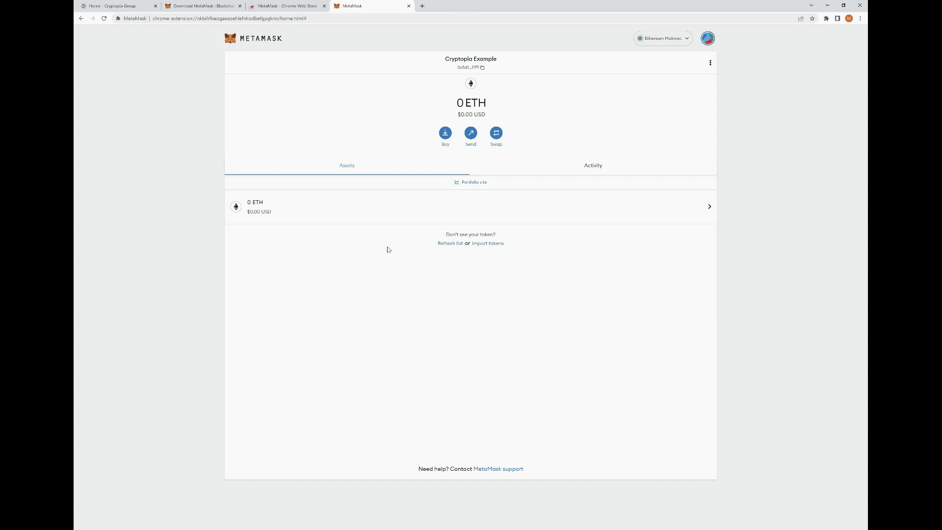
View the transaction history of the ETH asset and return to the account overview.
click(379, 211)
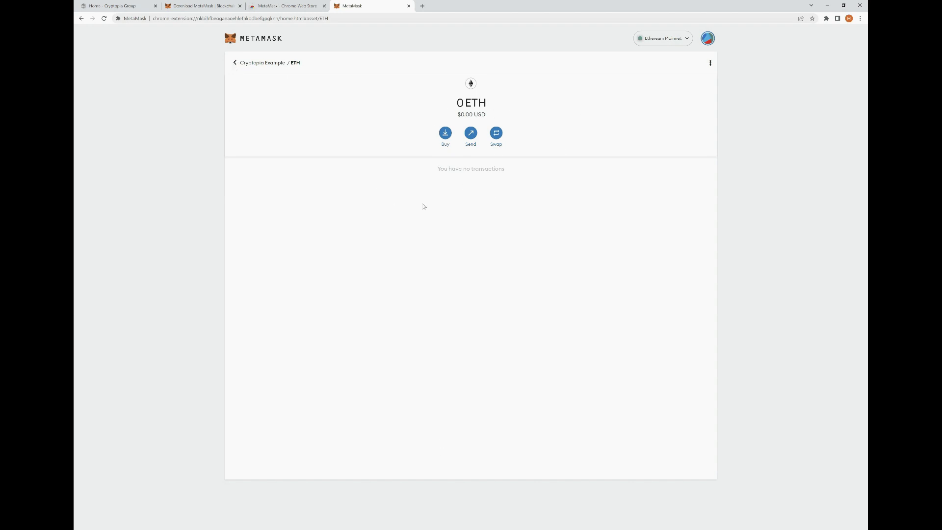
click(235, 63)
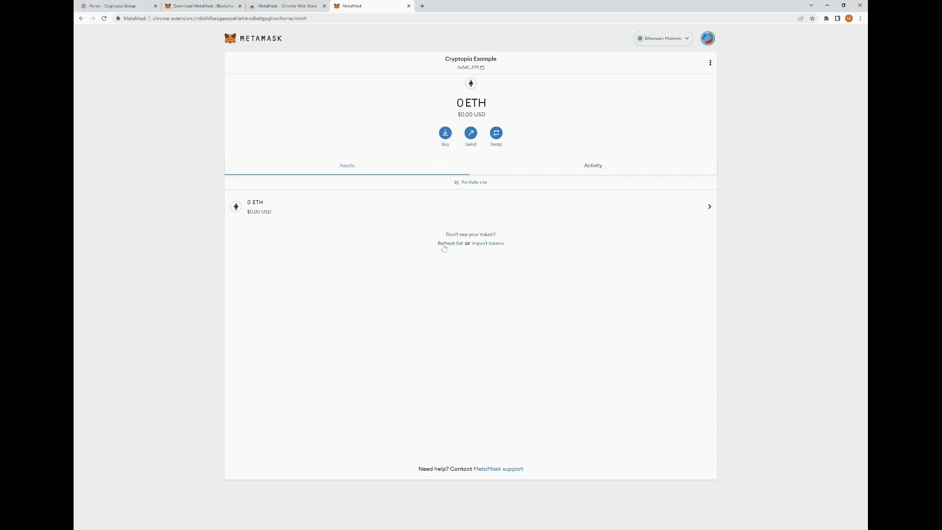
Examine the token import options, including the custom token's contract address and symbol fields, and close the form without importing.
click(478, 244)
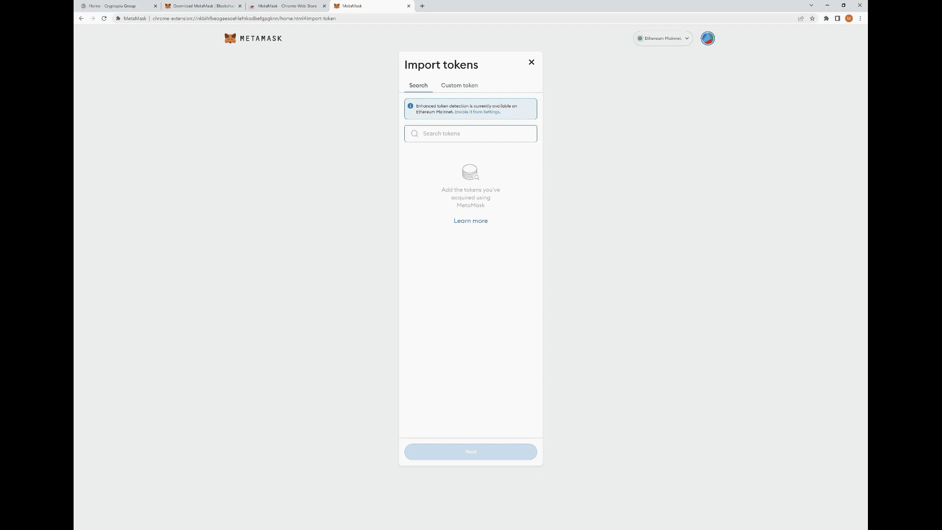
click(462, 86)
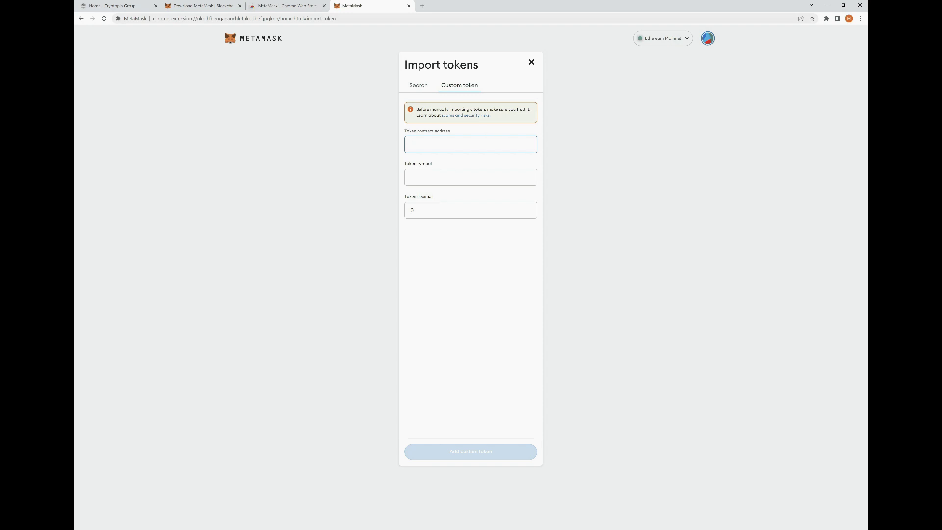
click(462, 176)
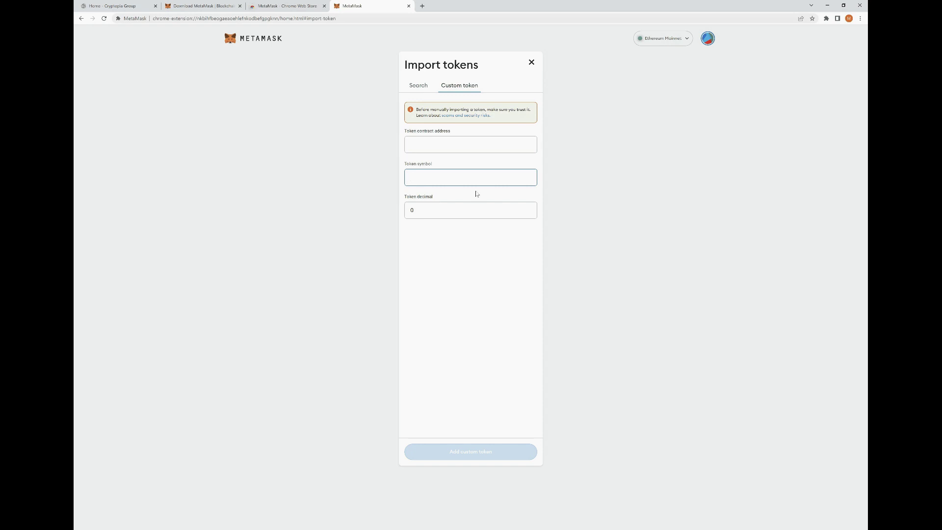
click(467, 143)
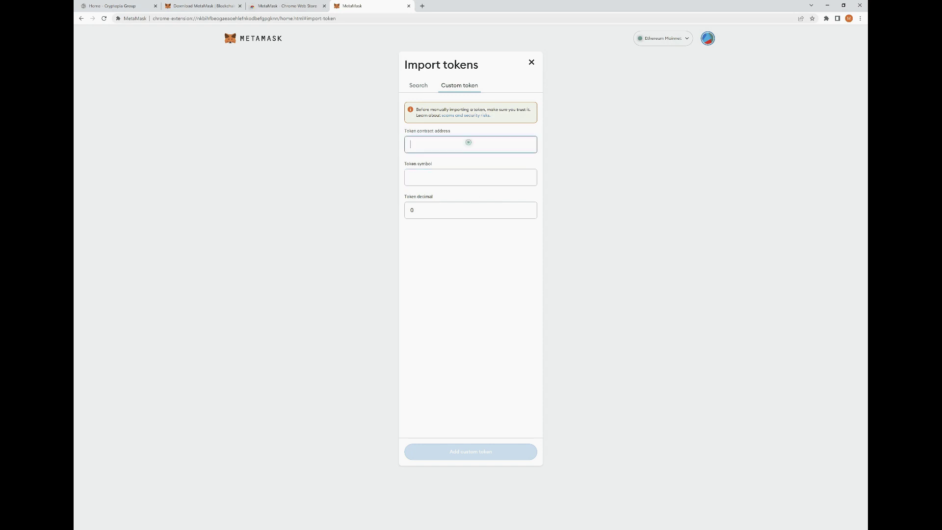
click(446, 177)
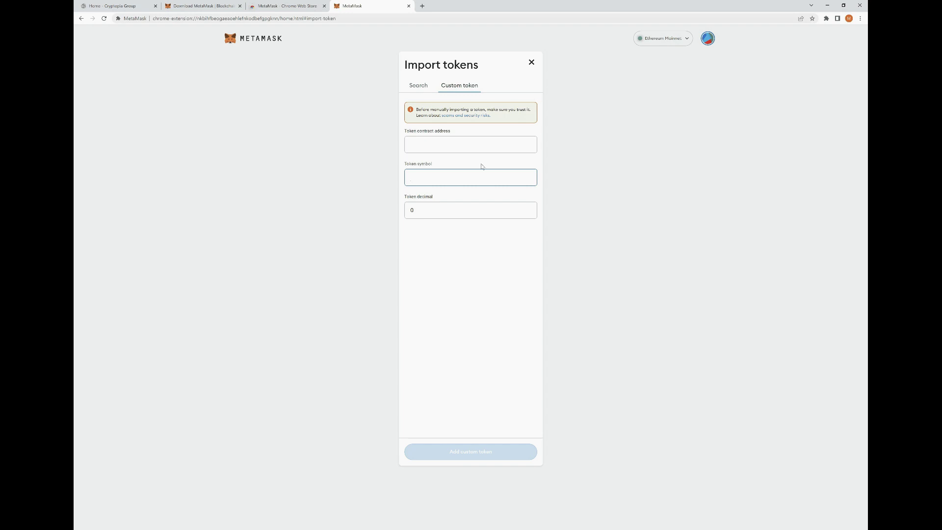
key(Escape)
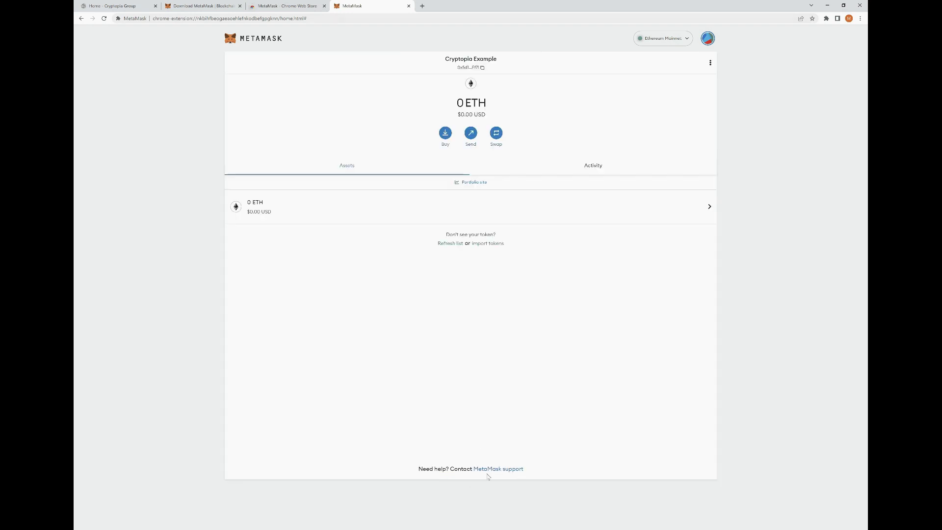